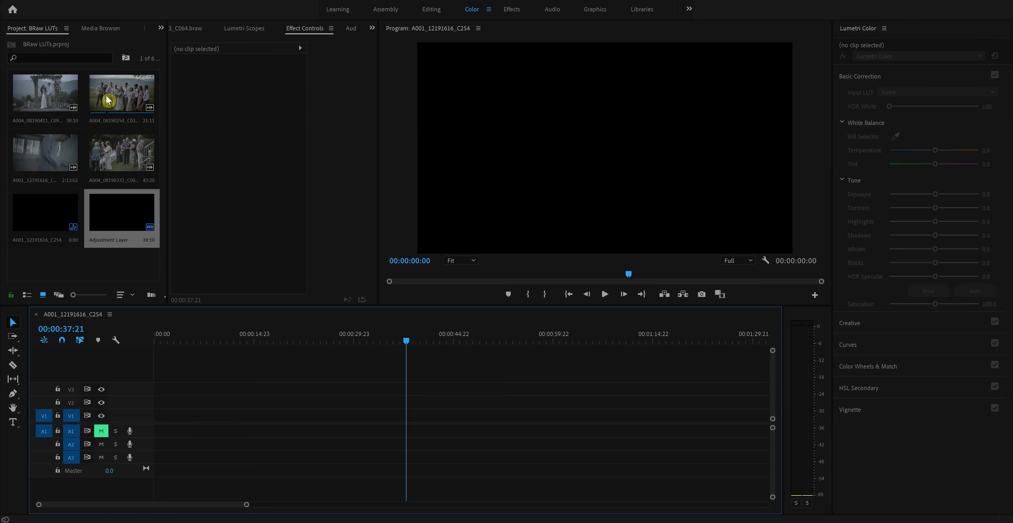
# - Place clip A004_08190254_C030 at the start of V1 and scrub into it to preview
pyautogui.click(127, 92)
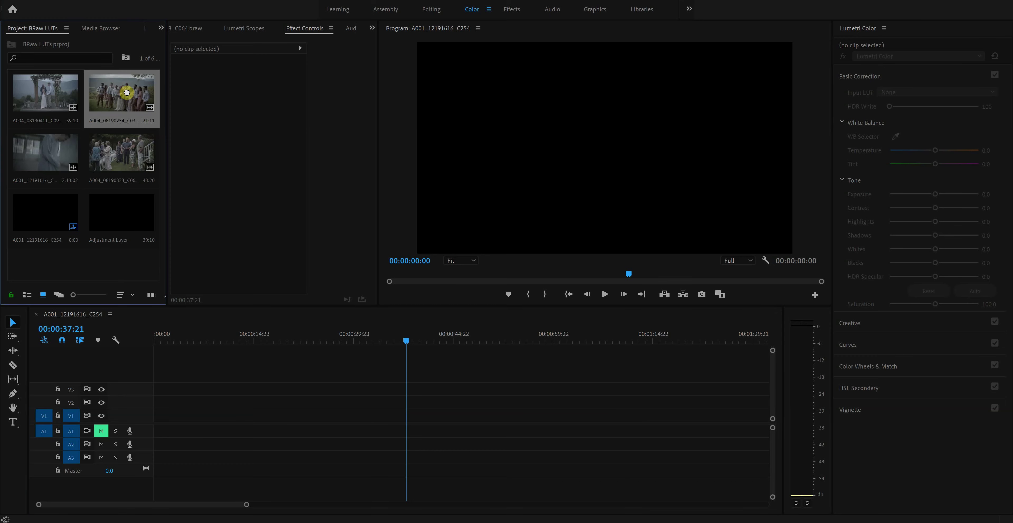
pyautogui.moveTo(126, 93); pyautogui.dragTo(164, 419)
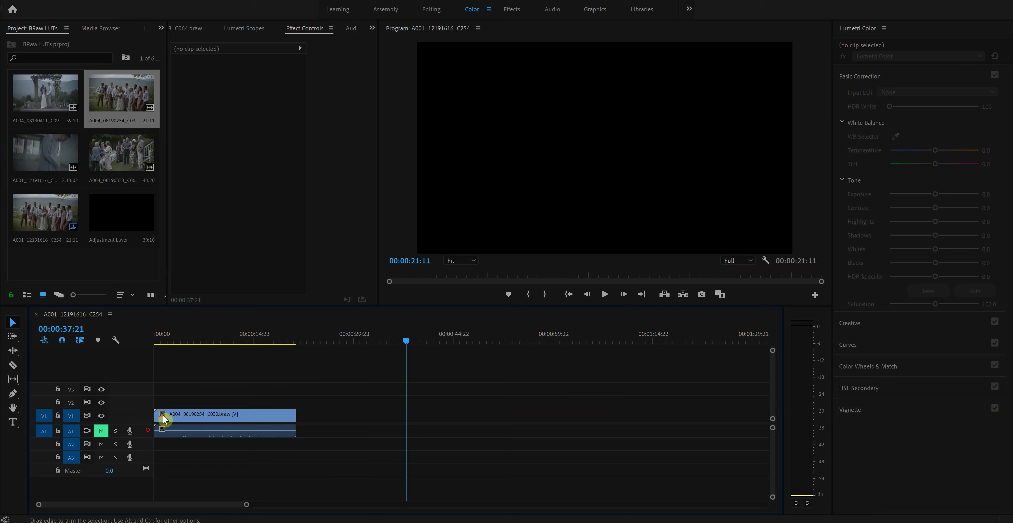
pyautogui.moveTo(185, 337); pyautogui.dragTo(201, 340)
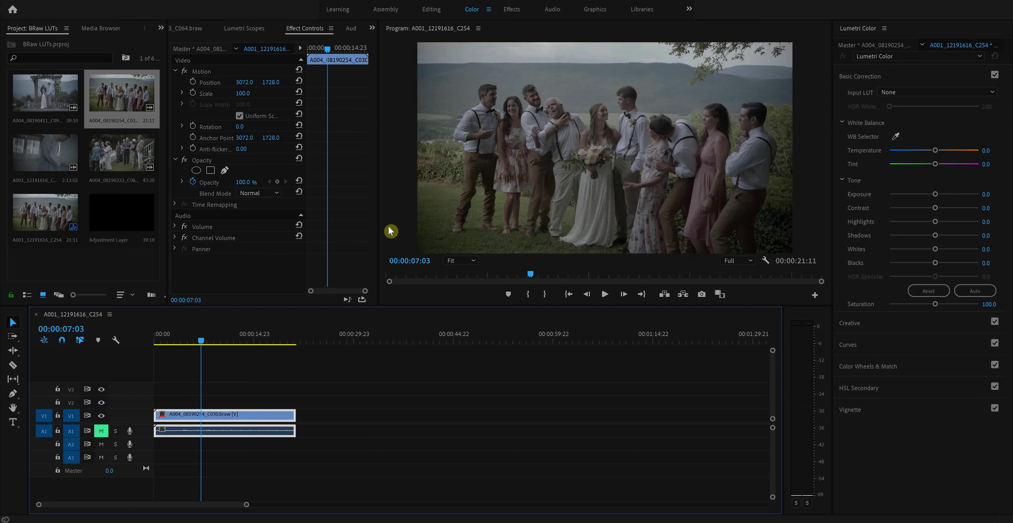
# - Switch the clip's Blackmagic RAW decoding from camera metadata to editable Clip settings
pyautogui.click(206, 48)
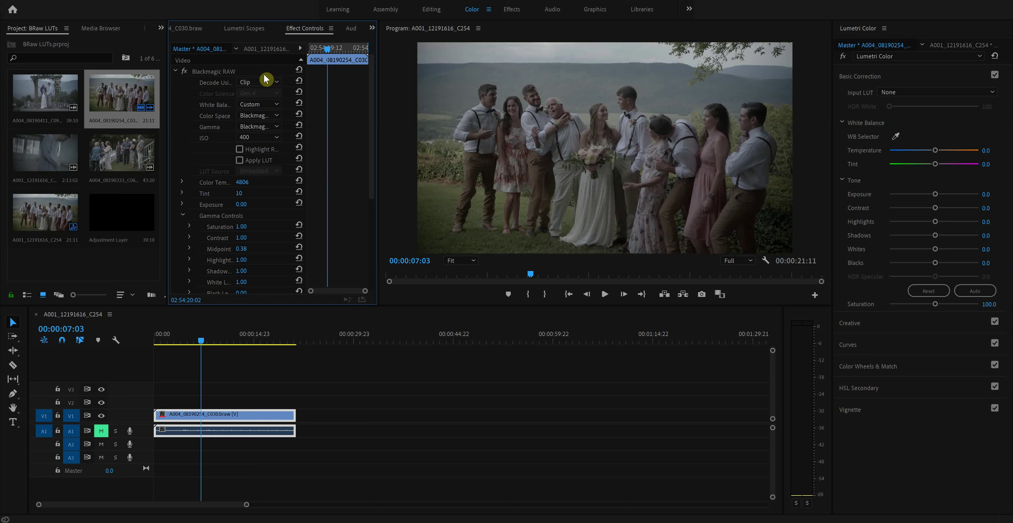
pyautogui.click(261, 81)
pyautogui.click(267, 93)
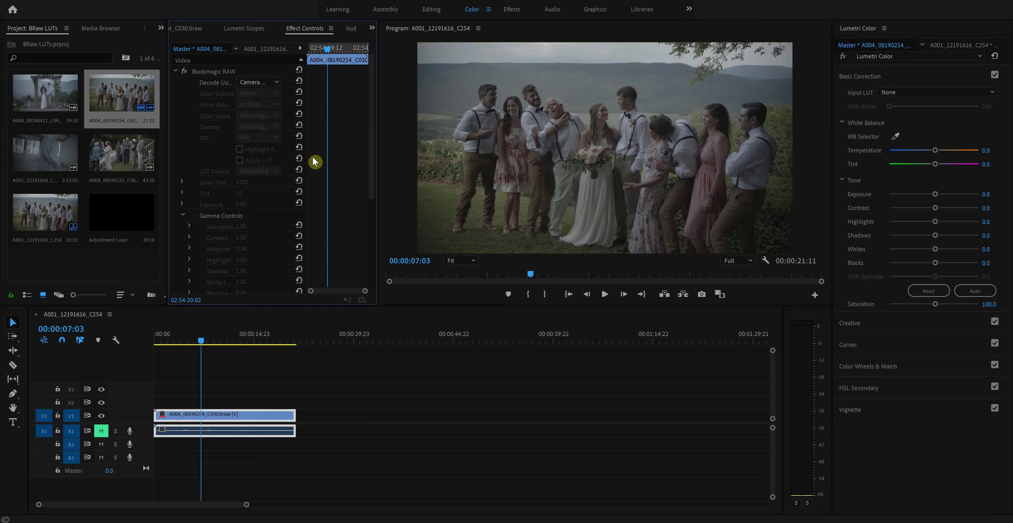
pyautogui.click(267, 84)
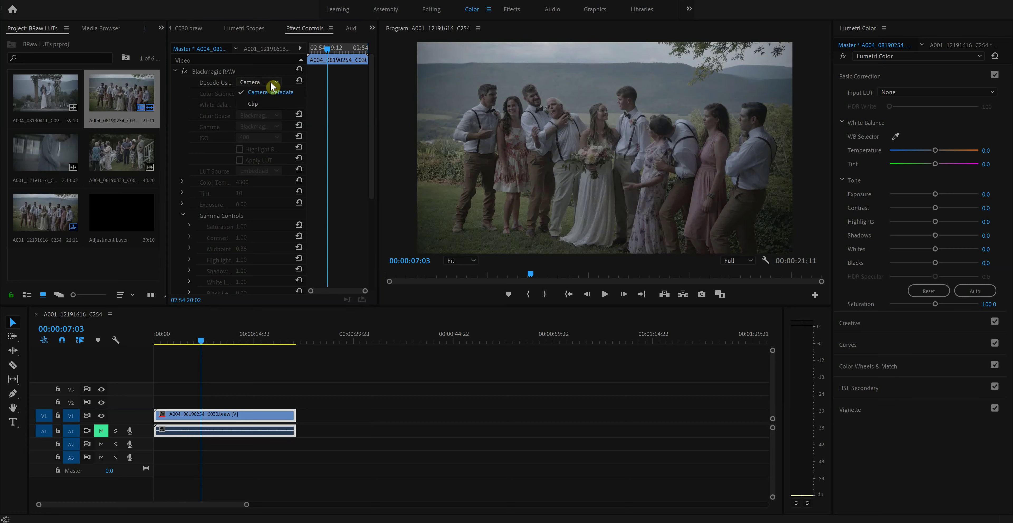
pyautogui.click(261, 104)
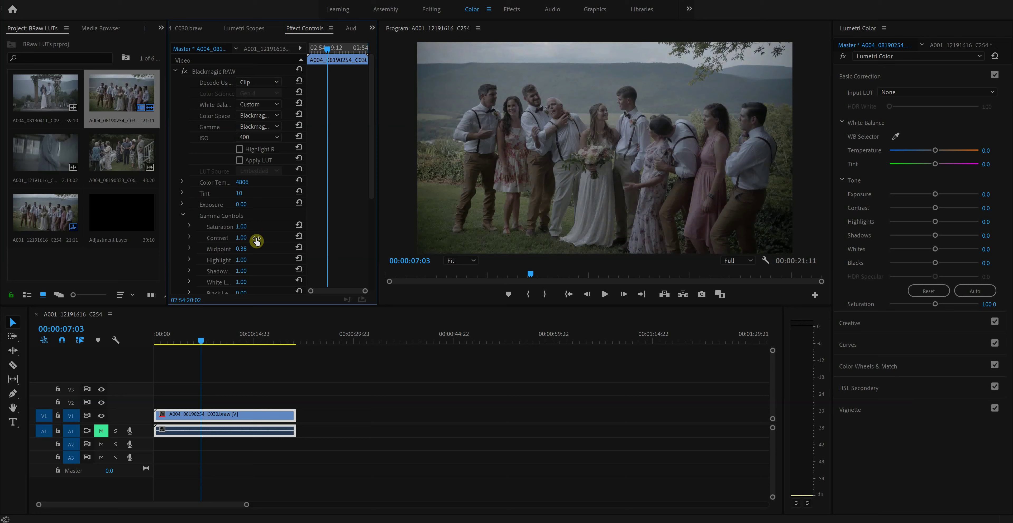
# - Lower the RAW colour temperature from 4806 to about 4197, comparing the video-level option off and on
pyautogui.scroll(-1, 236, 188)
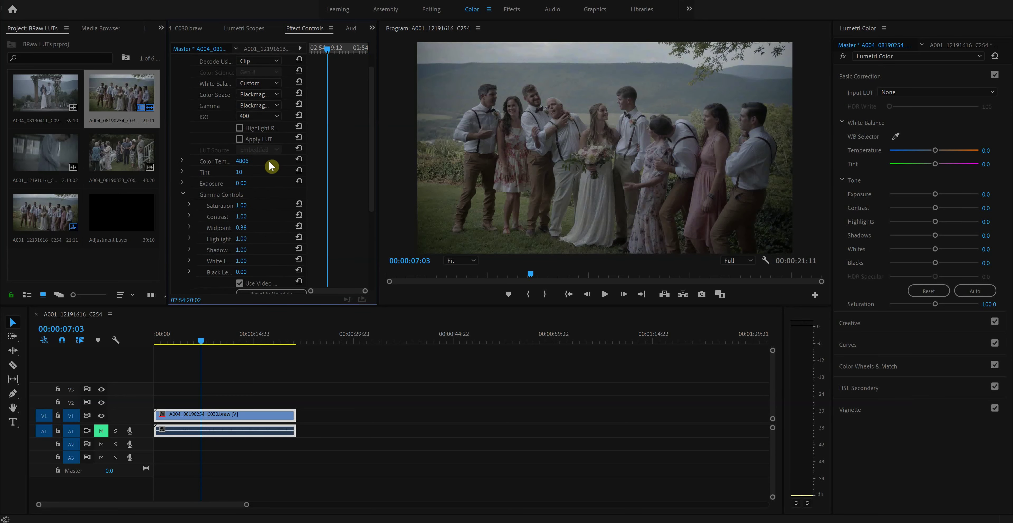
pyautogui.moveTo(242, 160); pyautogui.dragTo(230, 161)
pyautogui.moveTo(242, 161); pyautogui.dragTo(248, 159)
pyautogui.click(239, 283)
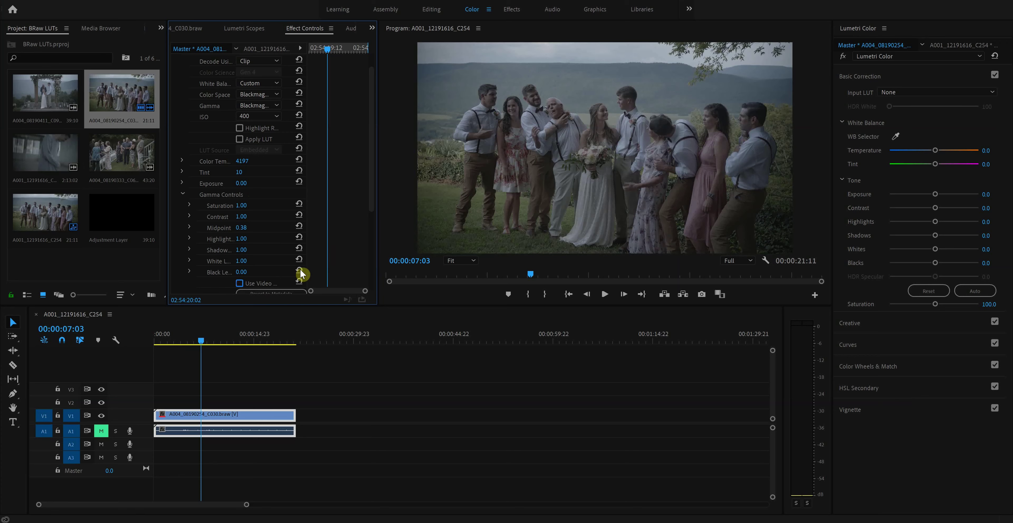
pyautogui.click(239, 283)
# - Add an Adjustment Layer on V2 above the wedding clip and trim its end to match the clip
pyautogui.moveTo(103, 221); pyautogui.dragTo(146, 397)
pyautogui.moveTo(295, 400); pyautogui.dragTo(295, 401)
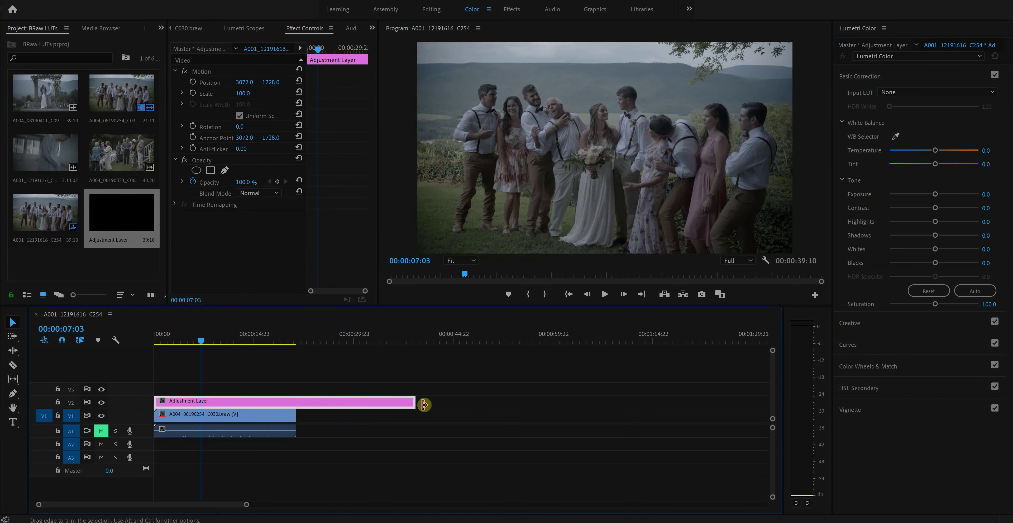
pyautogui.moveTo(415, 402); pyautogui.dragTo(296, 404)
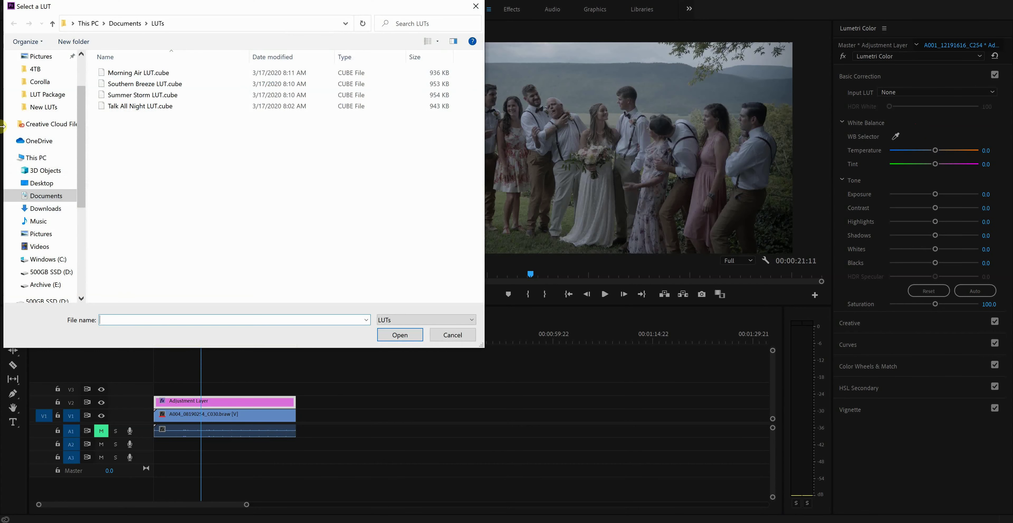
# - Load Southern Breeze LUT.cube as the adjustment layer's input LUT
pyautogui.click(133, 83)
pyautogui.click(397, 335)
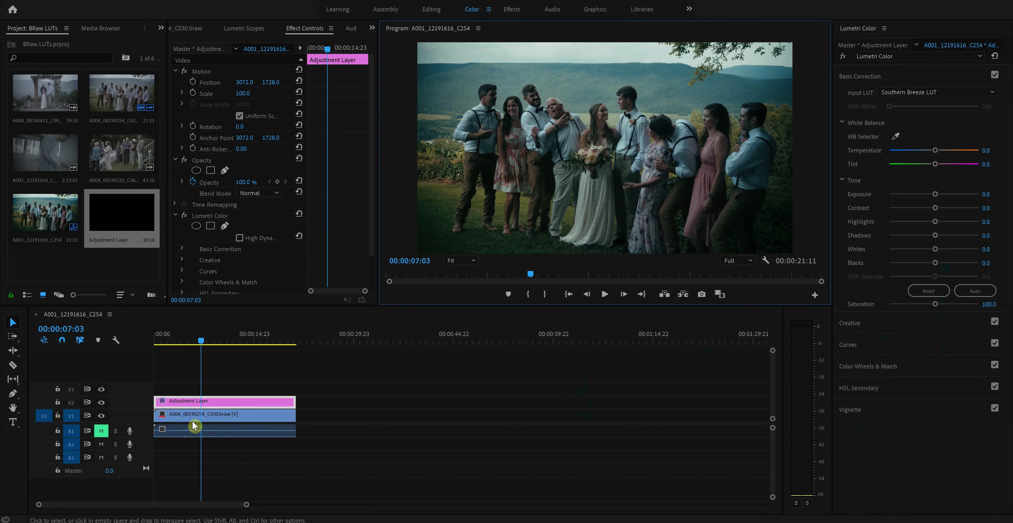
# - Set the wedding clip's Blackmagic RAW ISO to 640
pyautogui.click(217, 414)
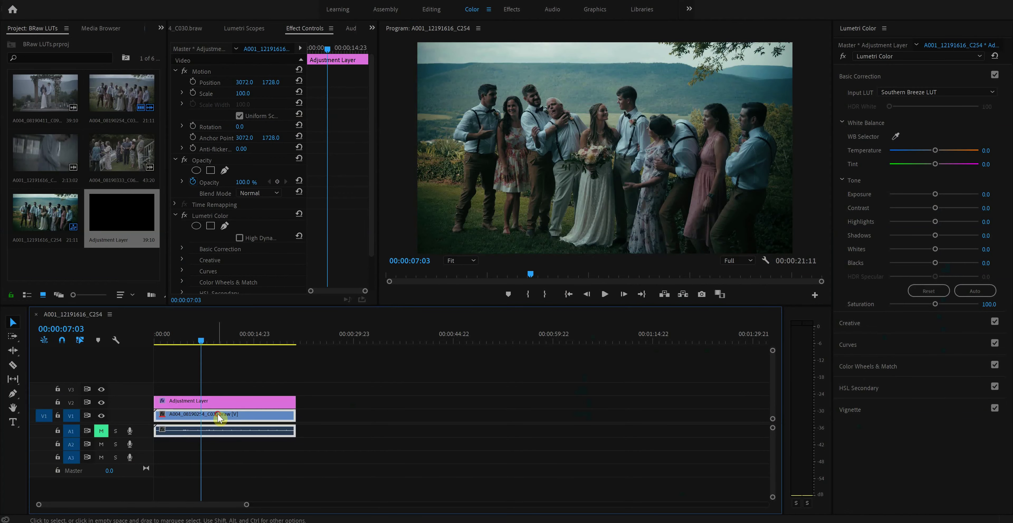
pyautogui.click(205, 49)
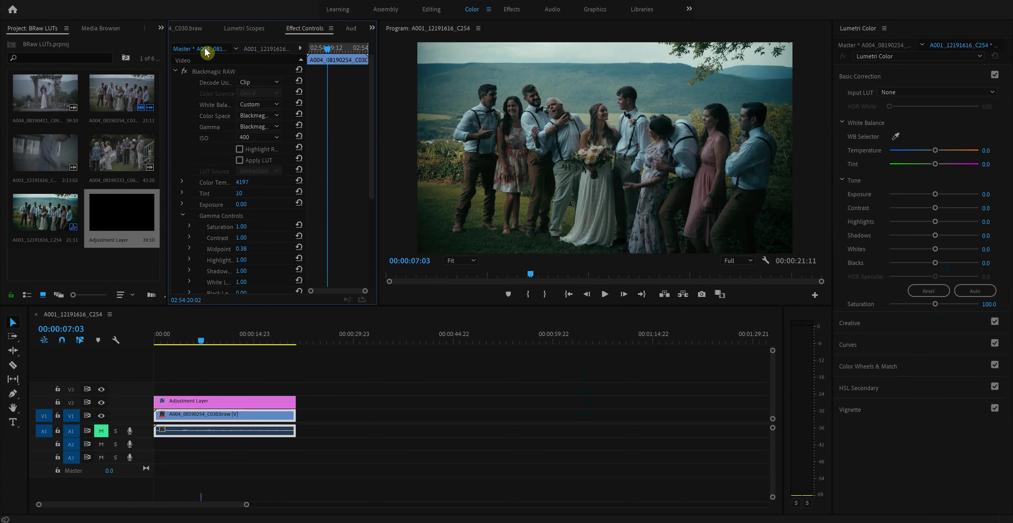
pyautogui.click(260, 138)
pyautogui.click(261, 229)
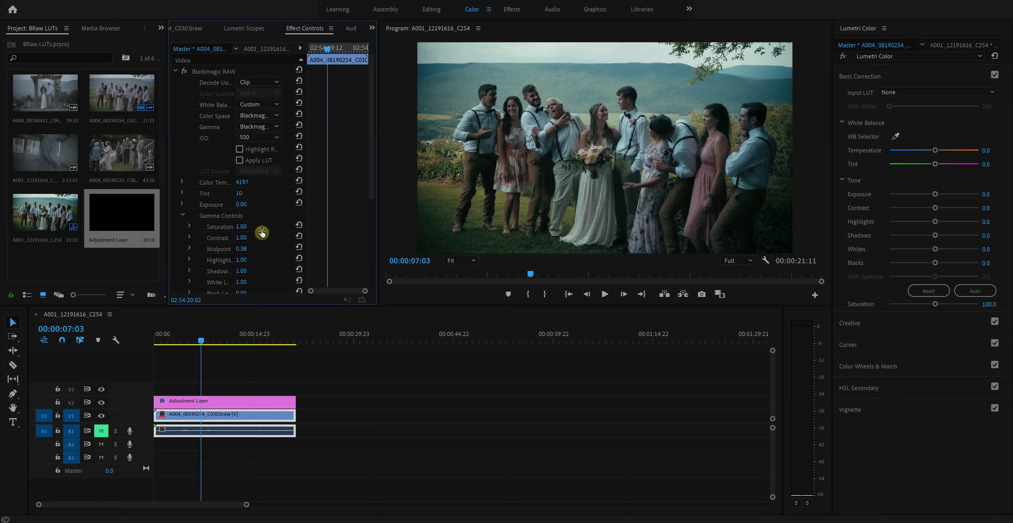
pyautogui.click(265, 141)
pyautogui.click(258, 238)
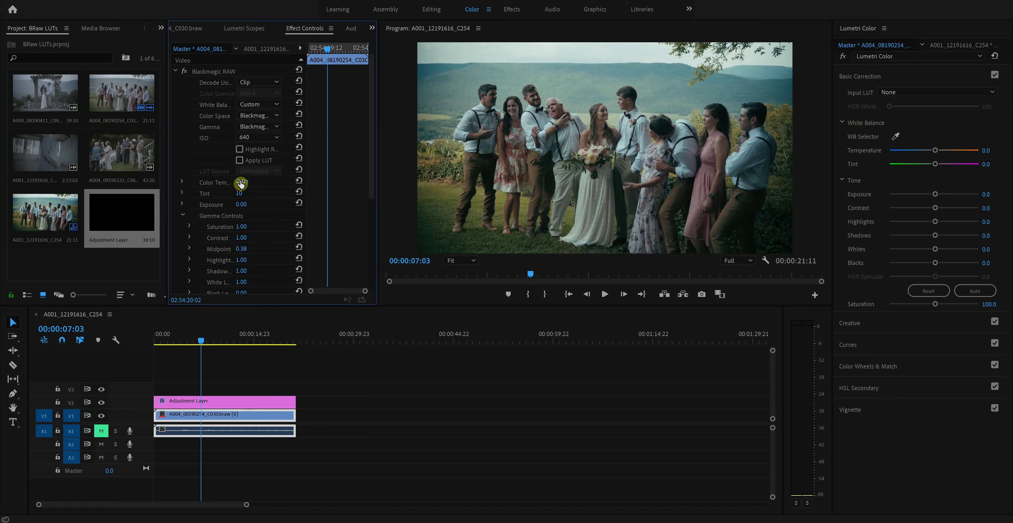
# - Adjust the clip's RAW colour temperature to about 4691
pyautogui.moveTo(241, 182); pyautogui.dragTo(250, 182)
pyautogui.click(243, 181)
pyautogui.scroll(-3, 253, 168)
pyautogui.scroll(3, 252, 171)
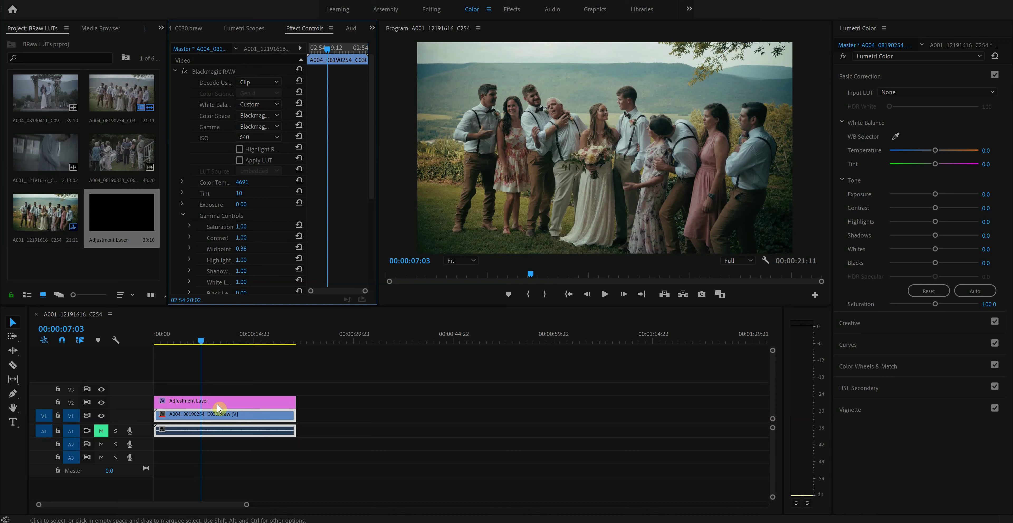
# - Raise the wedding clip's Lumetri Contrast from 0.0 to 17.6 and preview it in the program monitor
pyautogui.moveTo(935, 207); pyautogui.dragTo(938, 207)
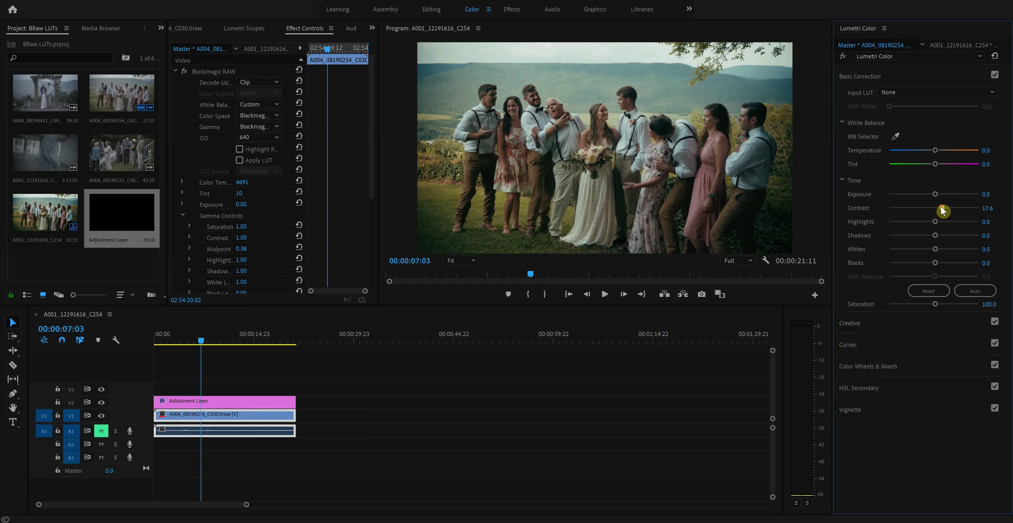
pyautogui.click(439, 292)
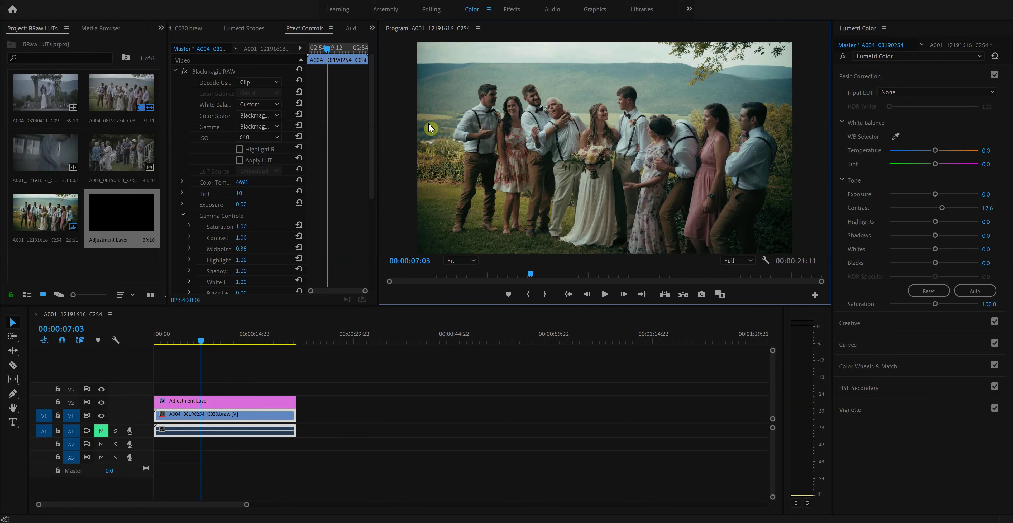
# - Place clip A004_08190333_C064 on V1 right after the first clip
pyautogui.click(312, 327)
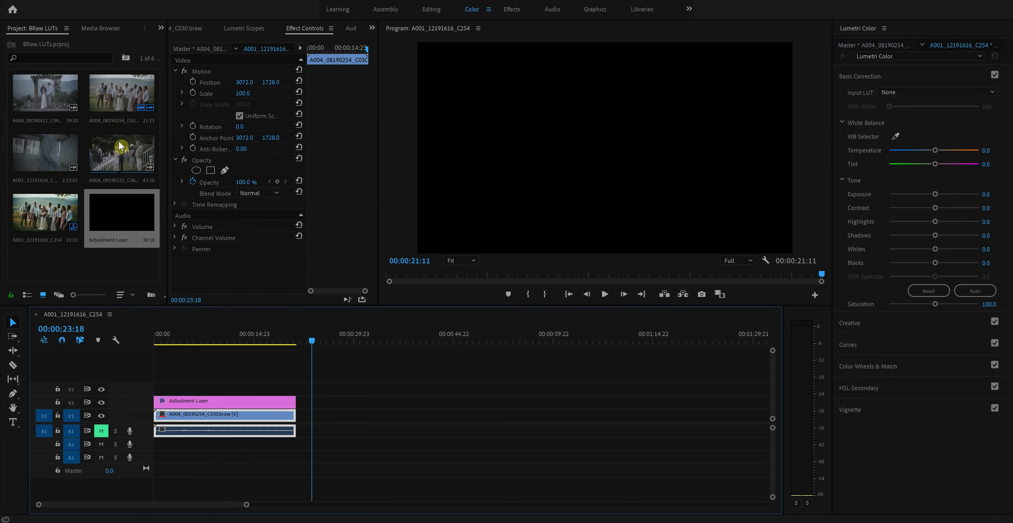
pyautogui.moveTo(121, 146); pyautogui.dragTo(309, 416)
pyautogui.moveTo(369, 339); pyautogui.dragTo(408, 342)
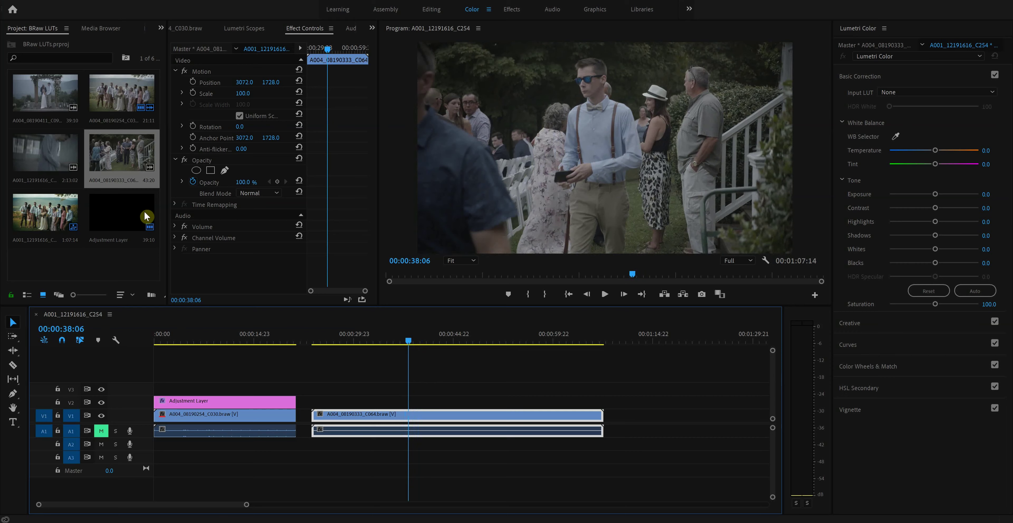
# - Add an Adjustment Layer on V2 spanning the second clip, with Summer Storm LUT.cube as input LUT
pyautogui.moveTo(145, 216); pyautogui.dragTo(356, 400)
pyautogui.moveTo(574, 400); pyautogui.dragTo(604, 400)
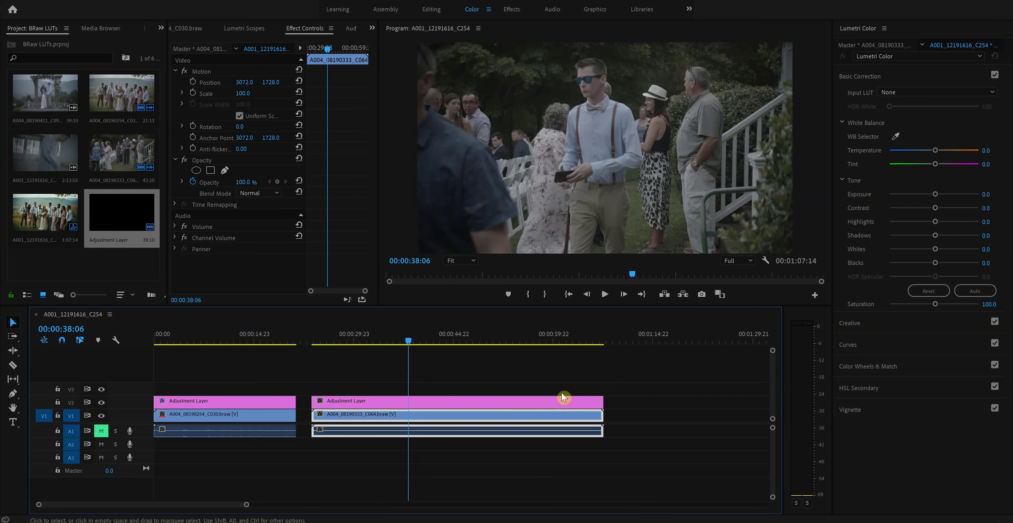
pyautogui.click(430, 398)
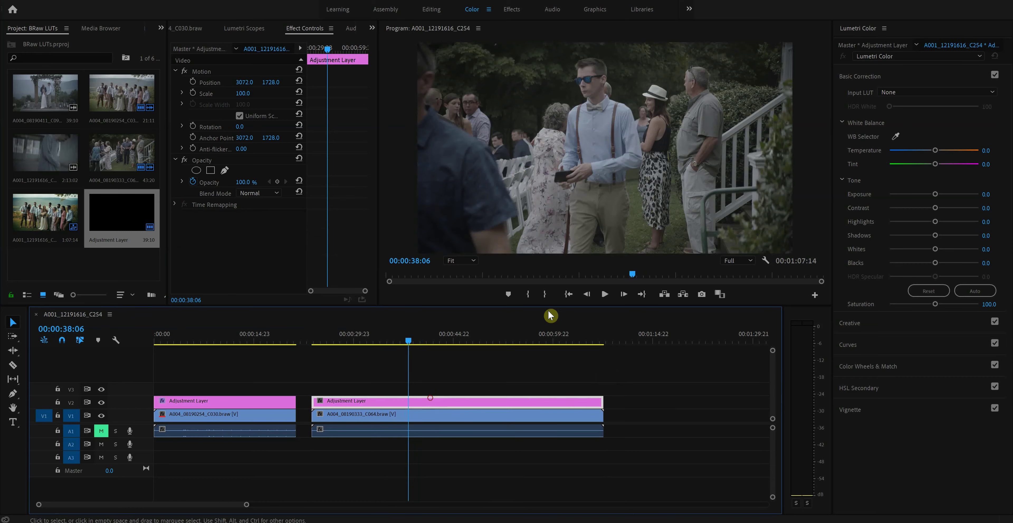
pyautogui.click(901, 93)
pyautogui.click(900, 126)
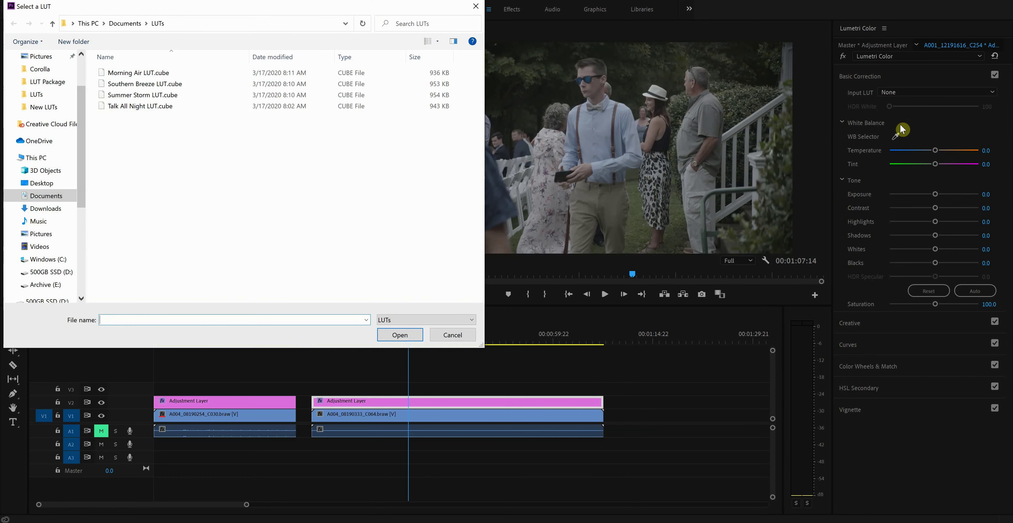
pyautogui.click(145, 97)
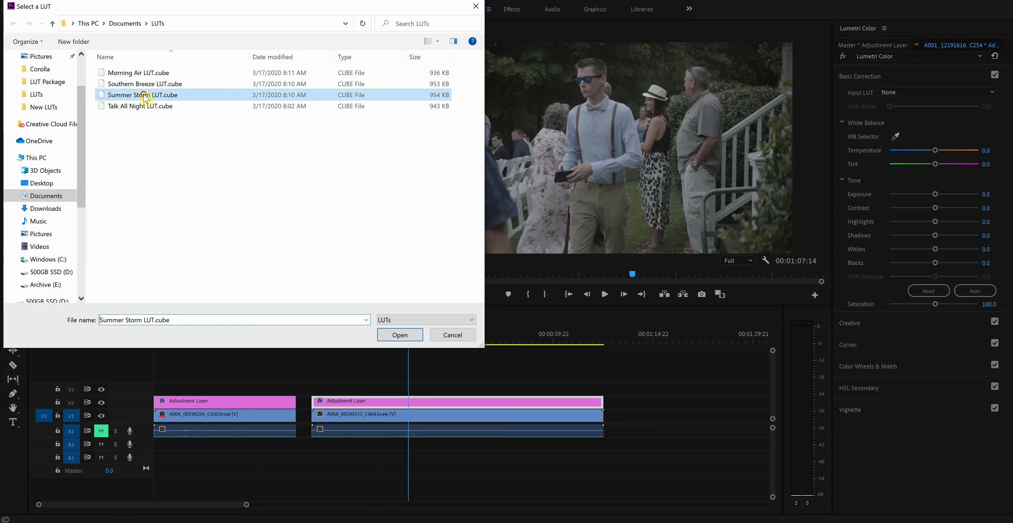
pyautogui.click(413, 334)
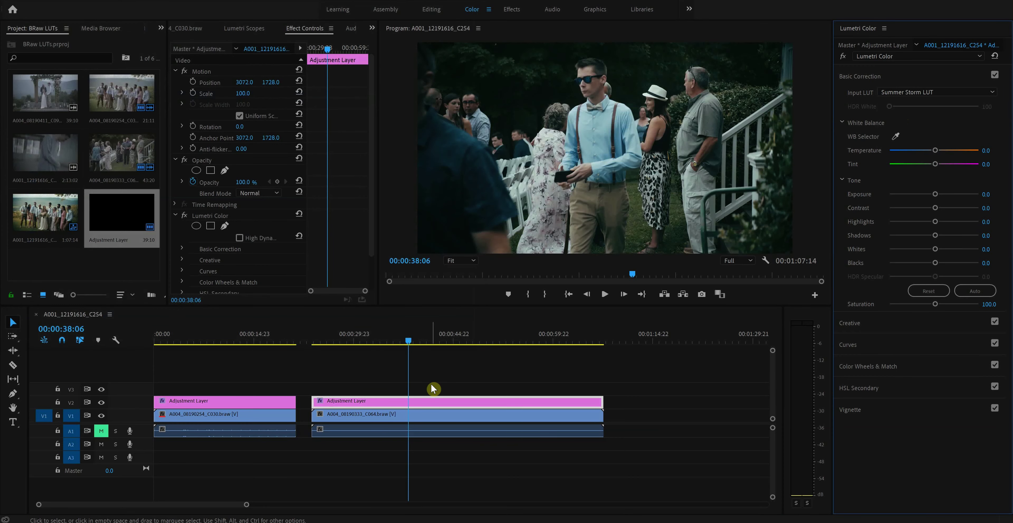
# - Fine-tune the second clip's Blackmagic RAW colour temperature down and back up
pyautogui.click(419, 417)
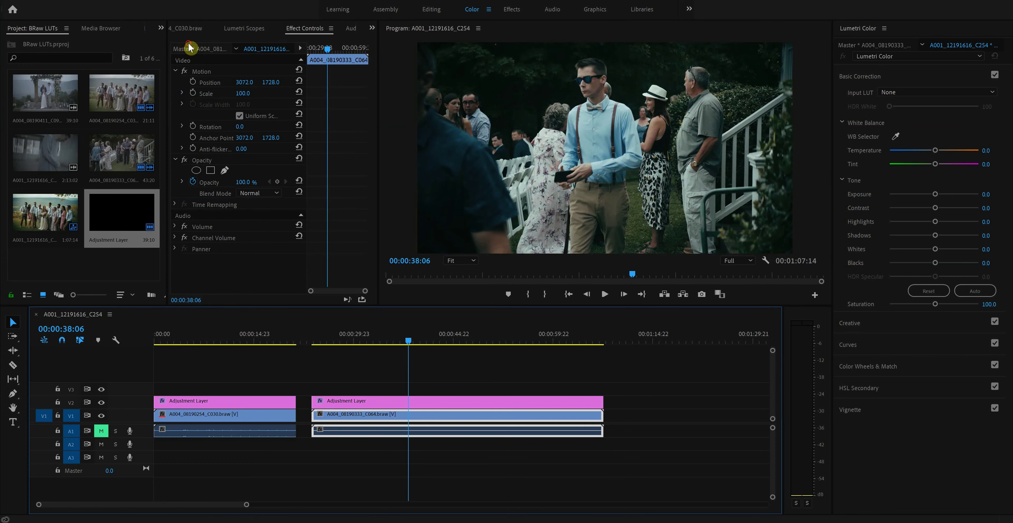
pyautogui.click(193, 48)
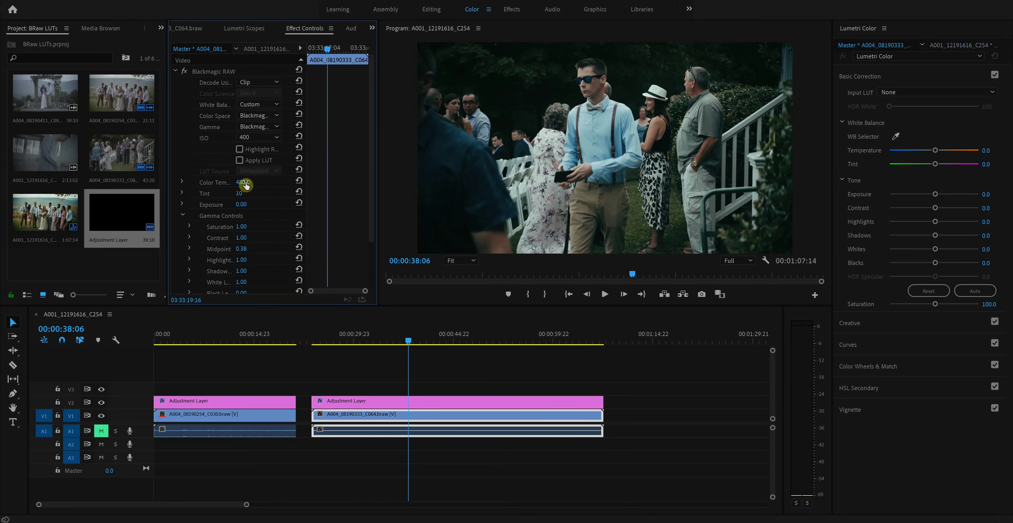
pyautogui.click(244, 182)
pyautogui.moveTo(244, 182)
pyautogui.mouseDown()
pyautogui.moveTo(228, 182)
pyautogui.moveTo(249, 183)
pyautogui.mouseUp()
pyautogui.moveTo(242, 182); pyautogui.dragTo(252, 182)
pyautogui.moveTo(249, 181); pyautogui.dragTo(250, 181)
pyautogui.scroll(-3, 236, 275)
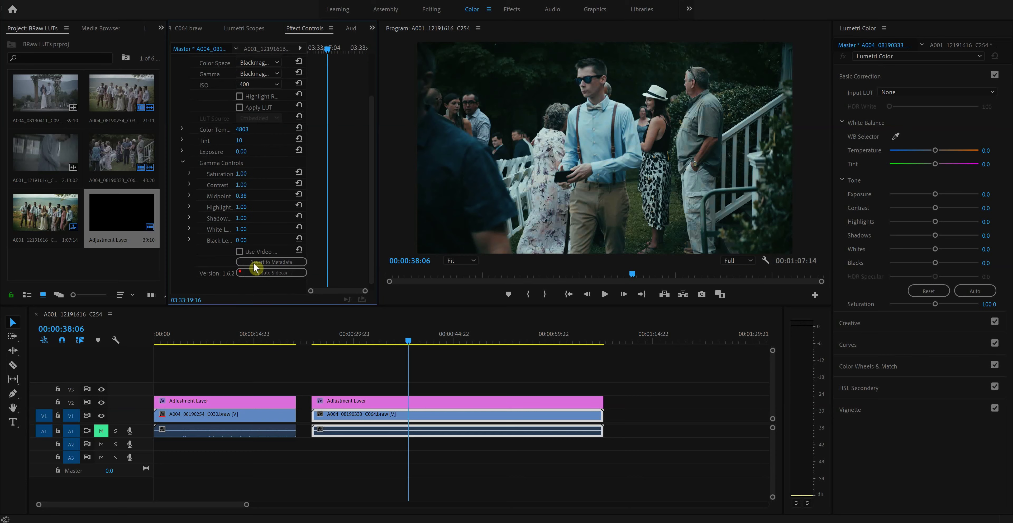
pyautogui.scroll(3, 270, 208)
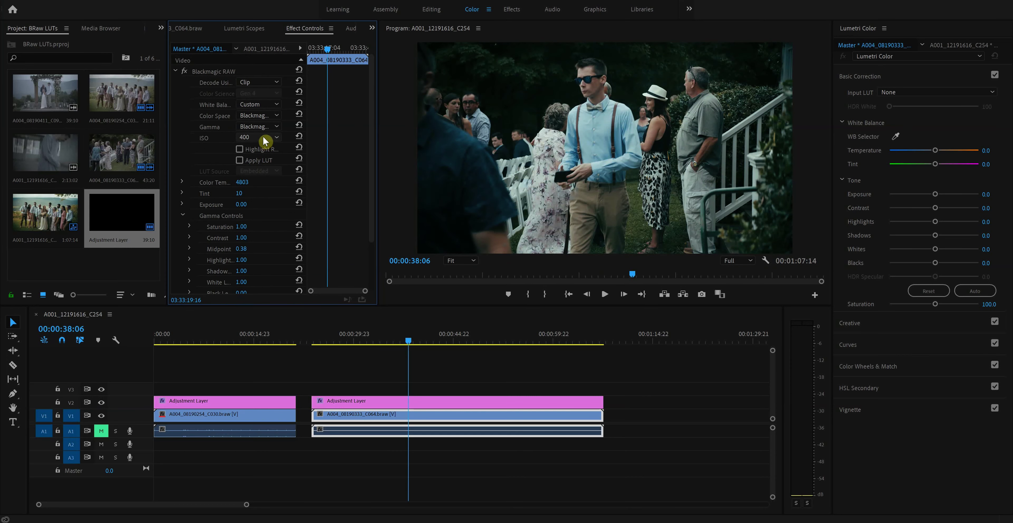
# - Set the second clip's RAW ISO to 500 and nudge its Lumetri Contrast up to 7.1
pyautogui.click(262, 136)
pyautogui.click(252, 228)
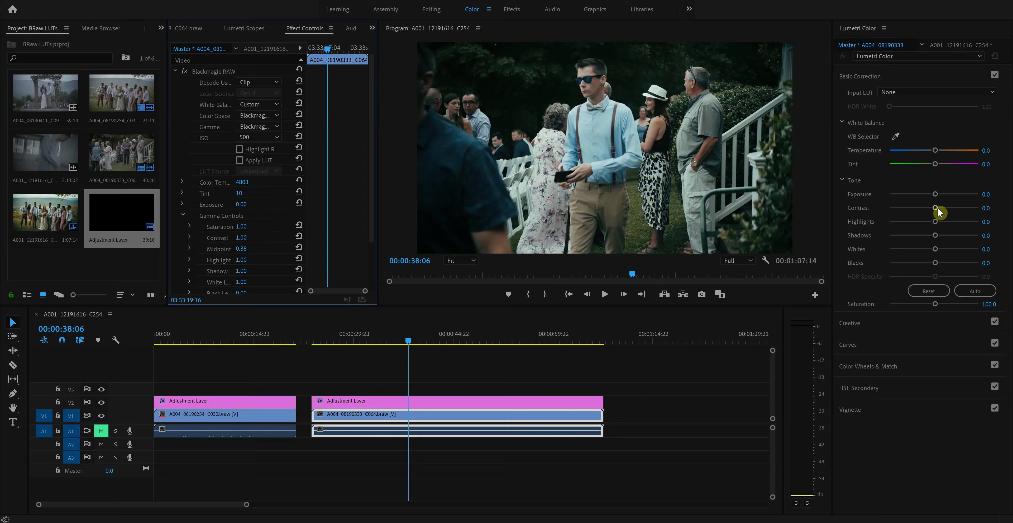
pyautogui.moveTo(938, 207); pyautogui.dragTo(936, 207)
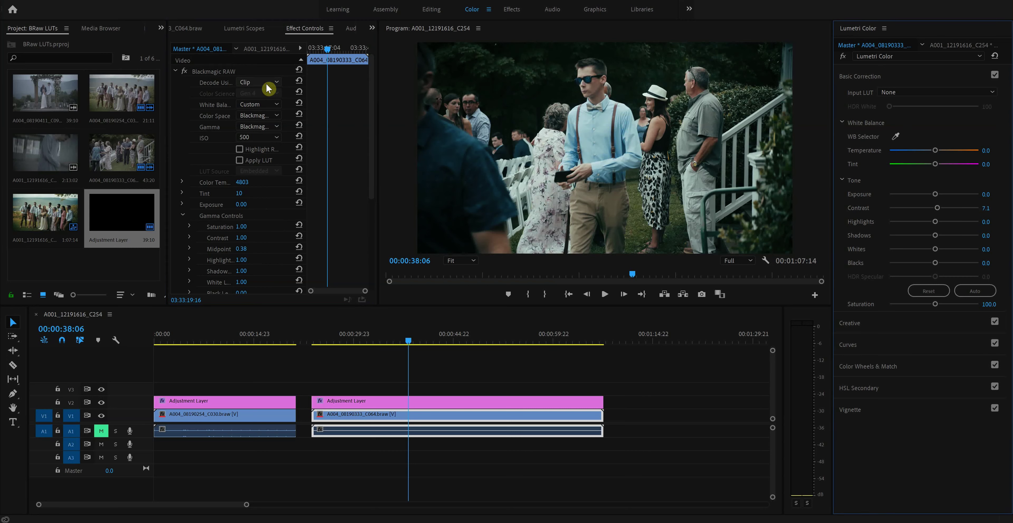
pyautogui.click(447, 404)
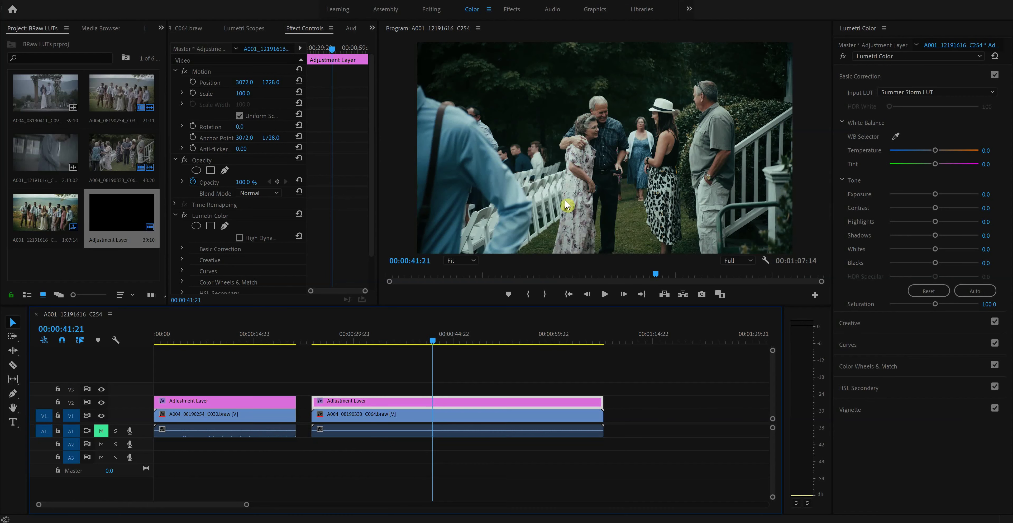
pyautogui.moveTo(434, 346); pyautogui.dragTo(424, 344)
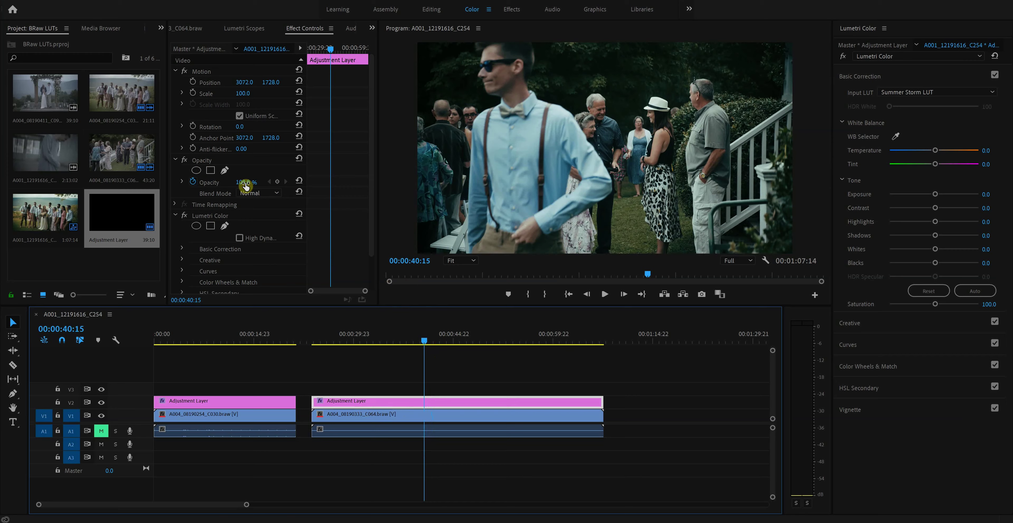
pyautogui.moveTo(421, 341); pyautogui.dragTo(437, 340)
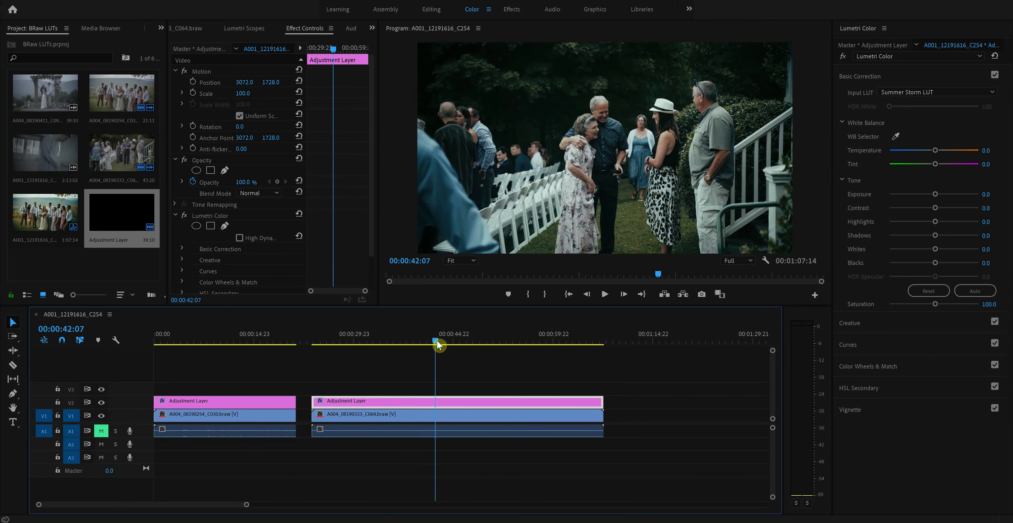
pyautogui.click(102, 402)
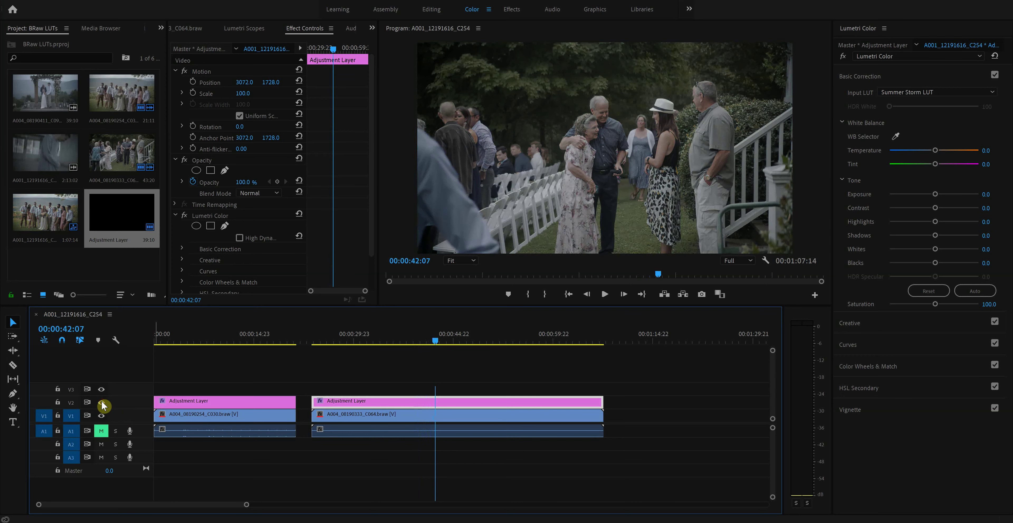
pyautogui.click(101, 403)
pyautogui.click(101, 402)
pyautogui.click(102, 402)
pyautogui.click(102, 402)
pyautogui.click(102, 402)
pyautogui.click(102, 403)
pyautogui.click(102, 403)
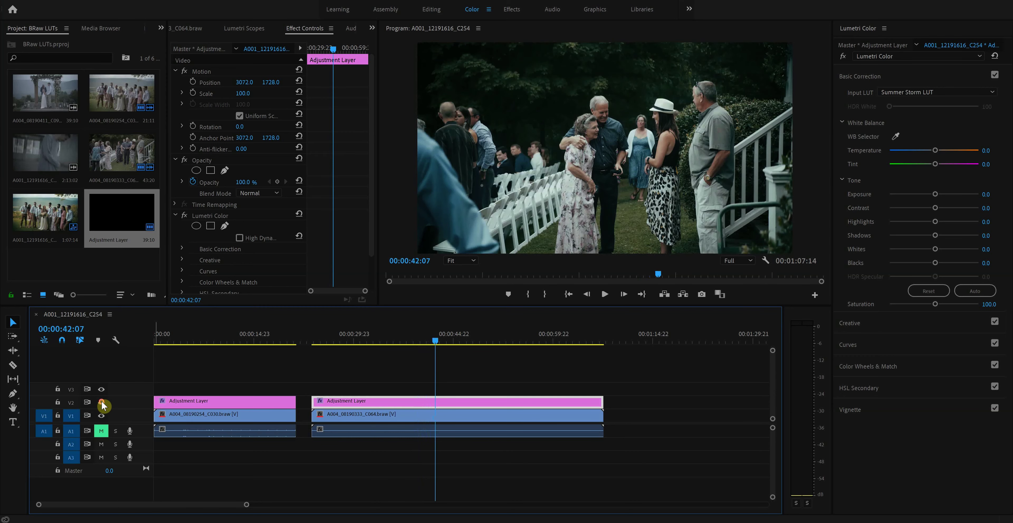
pyautogui.click(102, 403)
pyautogui.click(102, 402)
pyautogui.click(102, 403)
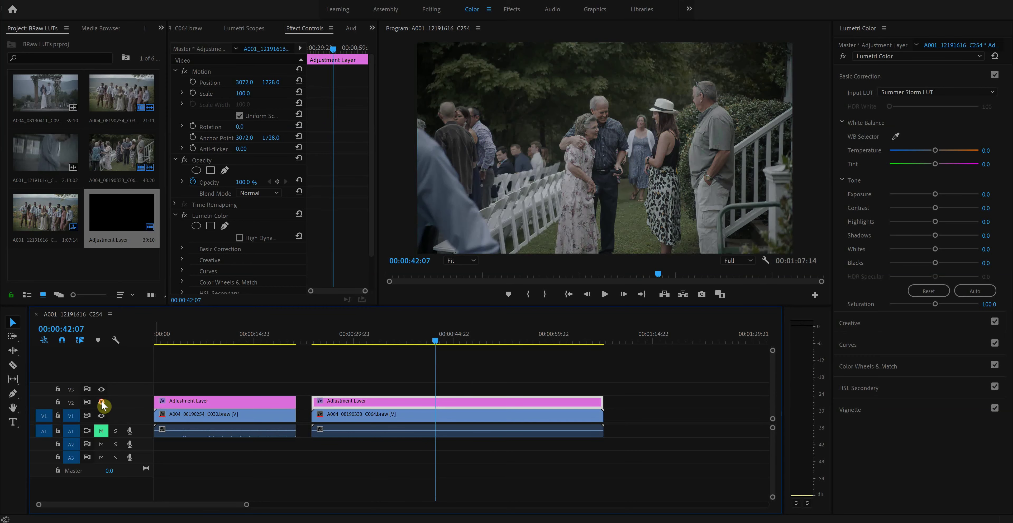
pyautogui.click(102, 402)
pyautogui.click(102, 402)
pyautogui.click(102, 403)
pyautogui.click(101, 402)
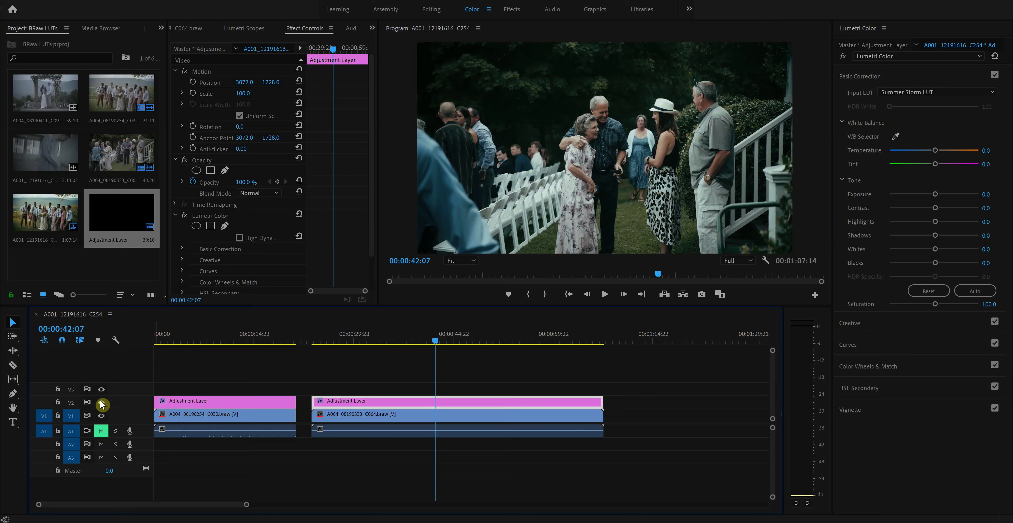
pyautogui.click(102, 402)
pyautogui.click(101, 402)
pyautogui.click(102, 402)
# - Show V2 again, lower the Summer Storm adjustment layer's opacity to about 61%, then hide V2 to compare
pyautogui.click(102, 402)
pyautogui.moveTo(244, 182)
pyautogui.mouseDown()
pyautogui.moveTo(208, 182)
pyautogui.moveTo(244, 182)
pyautogui.moveTo(232, 182)
pyautogui.mouseUp()
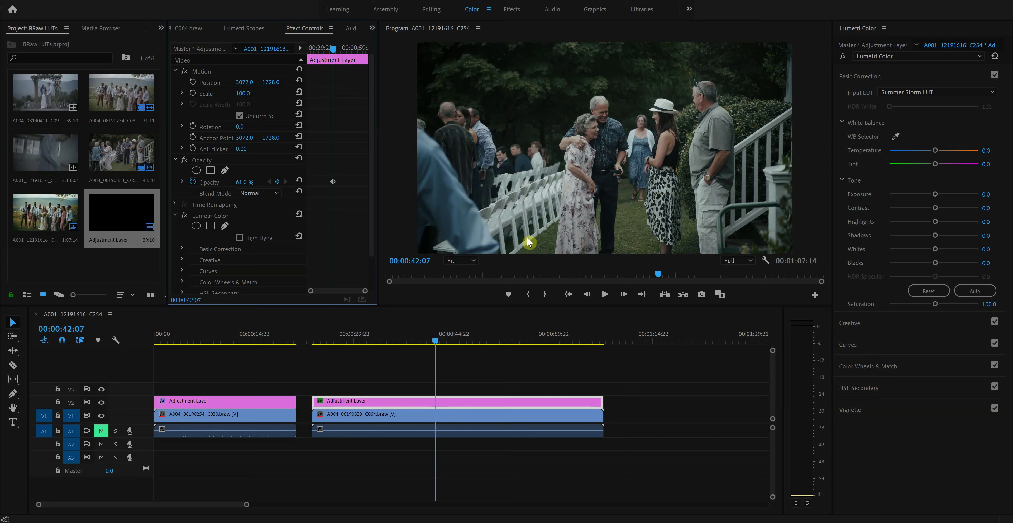
pyautogui.moveTo(433, 335)
pyautogui.mouseDown()
pyautogui.moveTo(425, 338)
pyautogui.moveTo(437, 339)
pyautogui.mouseUp()
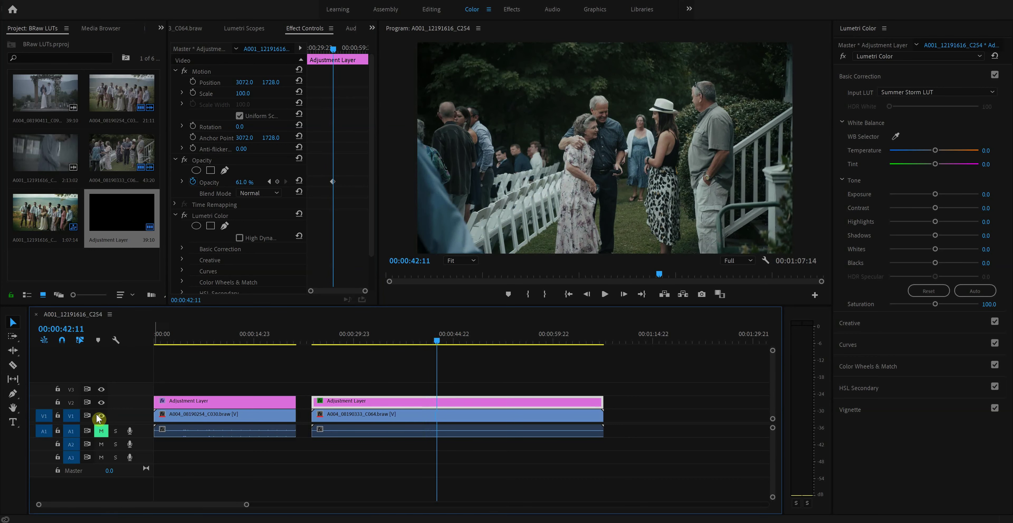
pyautogui.click(102, 402)
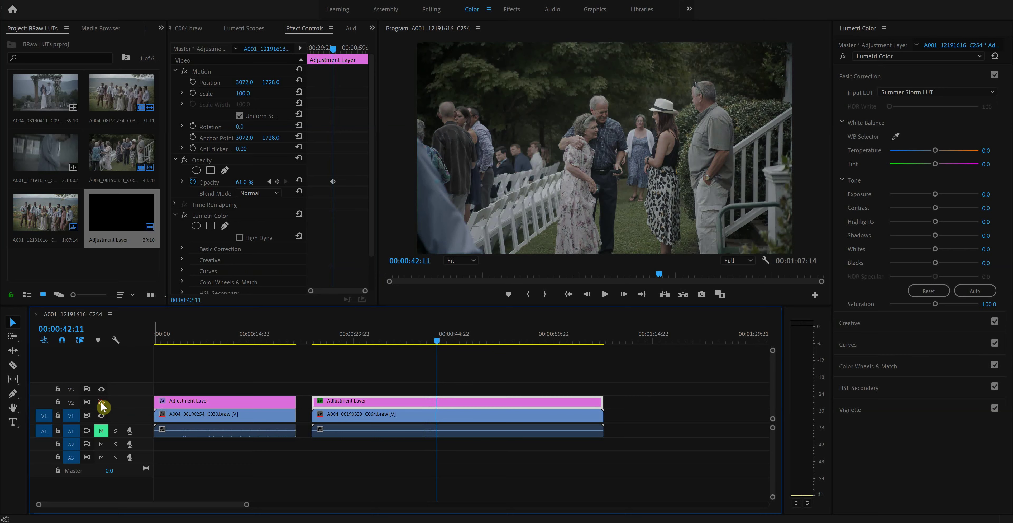
pyautogui.click(102, 402)
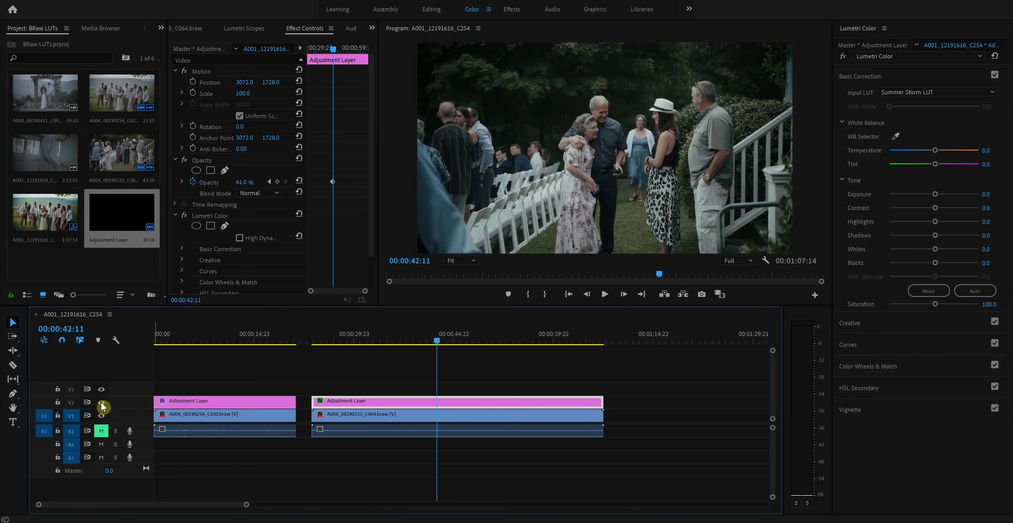
pyautogui.click(102, 402)
pyautogui.click(102, 402)
pyautogui.click(102, 402)
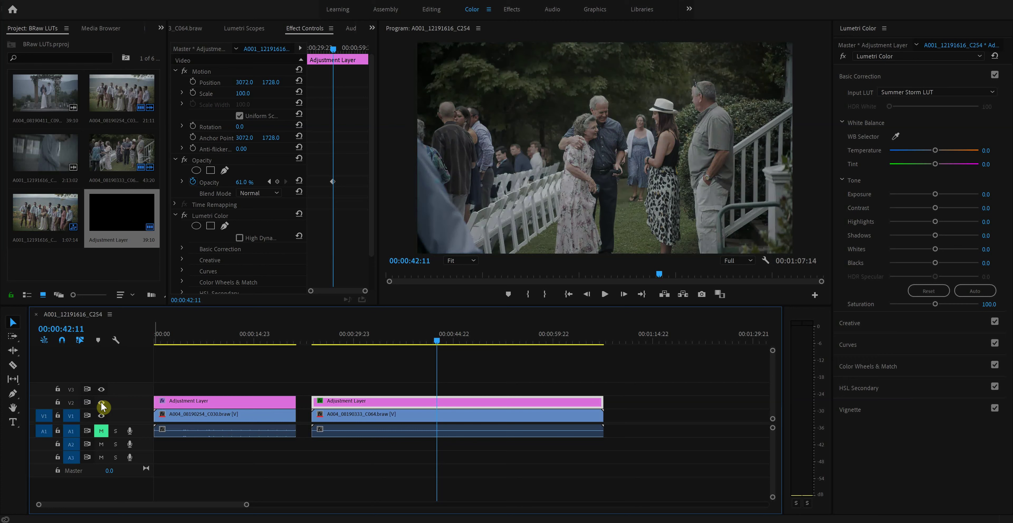
pyautogui.click(102, 402)
pyautogui.click(102, 403)
pyautogui.click(101, 402)
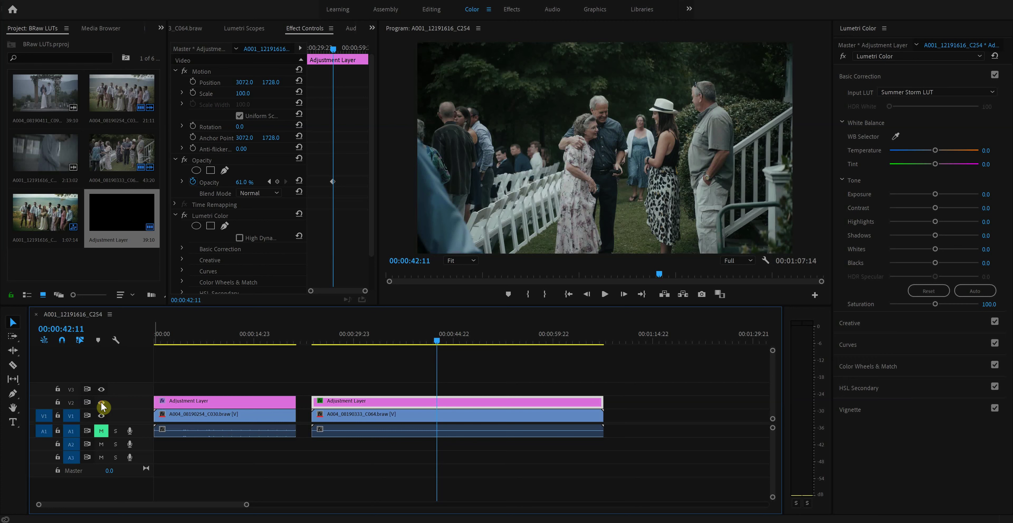
pyautogui.click(102, 402)
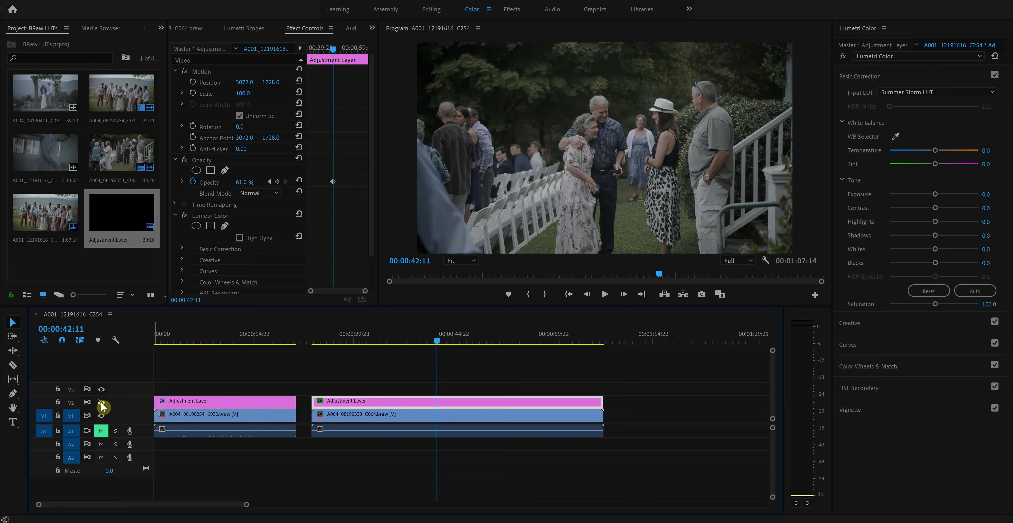
pyautogui.click(102, 402)
pyautogui.click(101, 402)
pyautogui.click(102, 402)
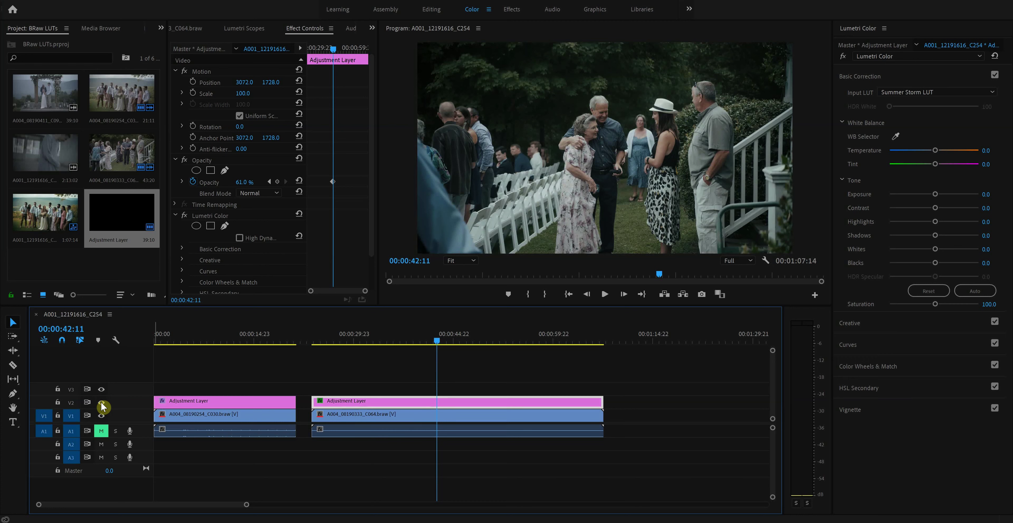
pyautogui.click(102, 402)
pyautogui.click(101, 402)
pyautogui.click(102, 402)
pyautogui.click(102, 402)
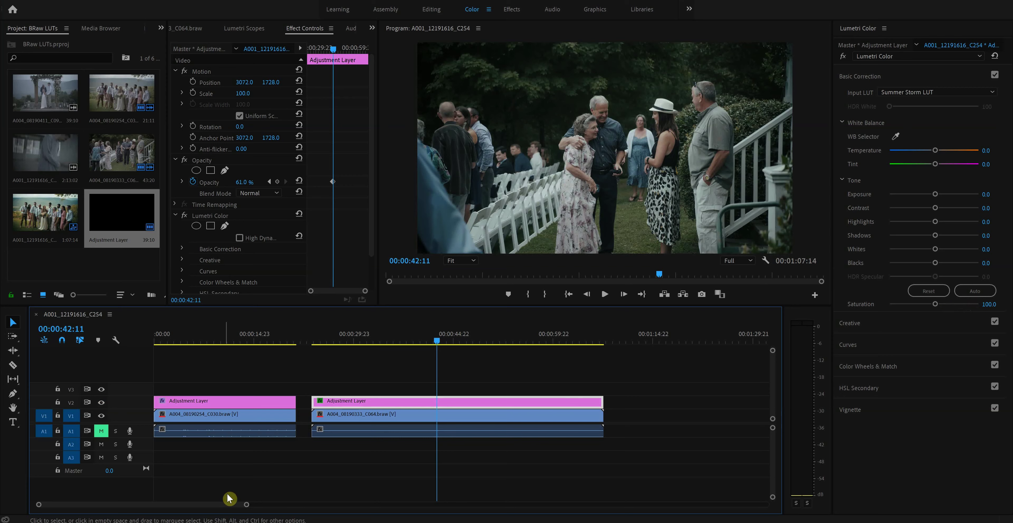
pyautogui.moveTo(247, 504); pyautogui.dragTo(336, 504)
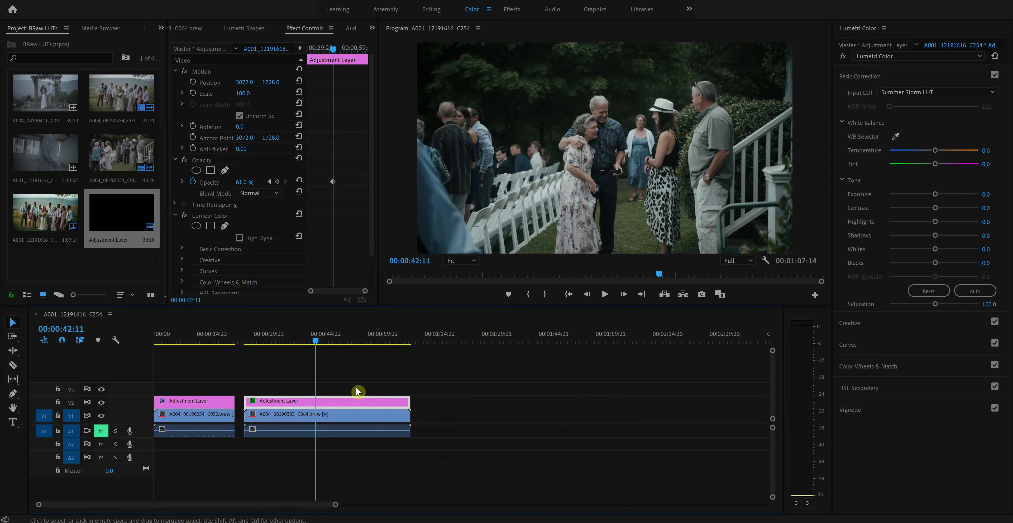
pyautogui.moveTo(316, 340); pyautogui.dragTo(371, 343)
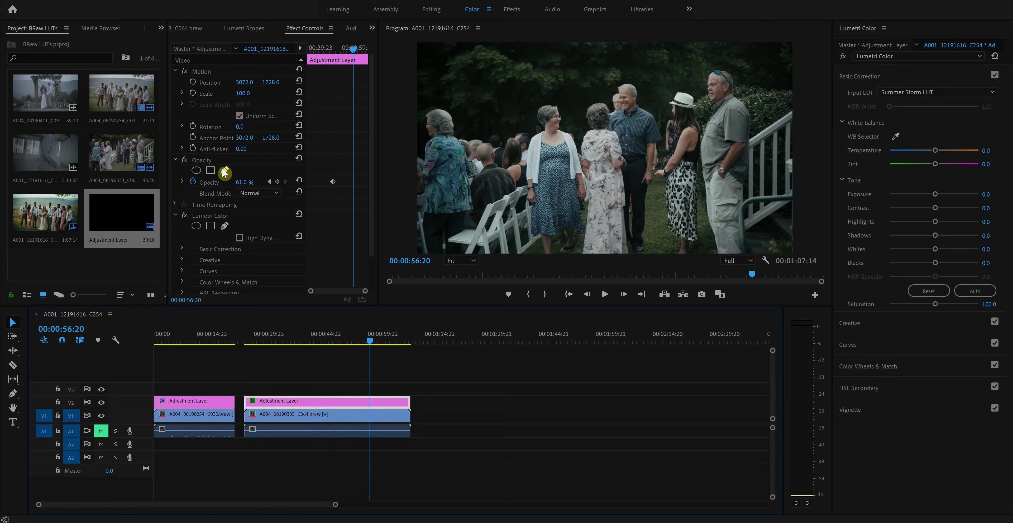
pyautogui.click(347, 49)
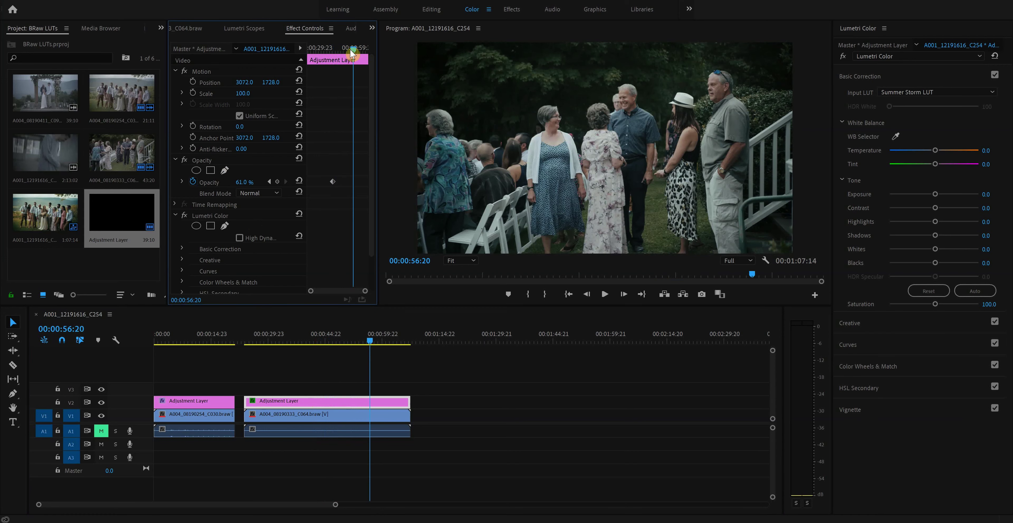
pyautogui.click(420, 335)
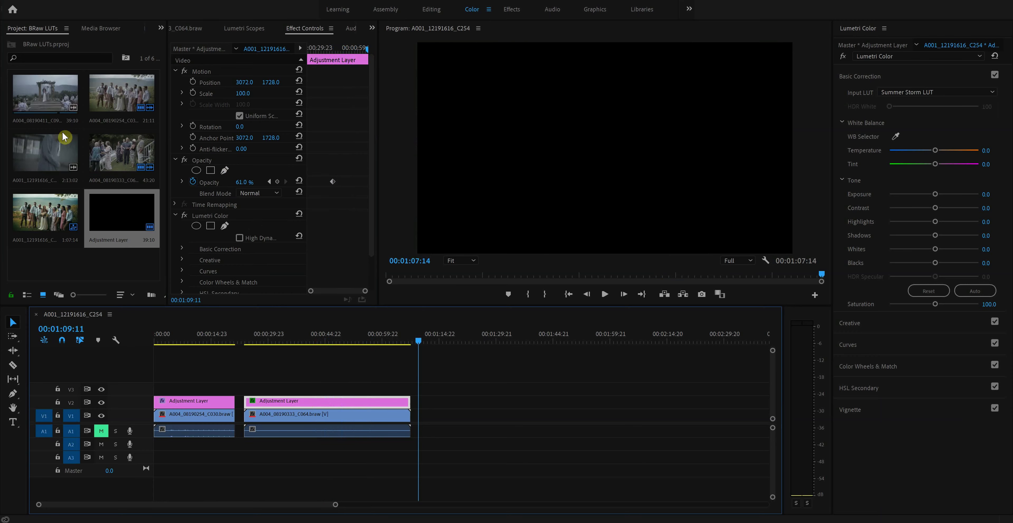
# - Add A001_12191616_C254.braw on V1 after the wedding clips, with an Adjustment Layer on V2 above it
pyautogui.scroll(-5, 432, 452)
pyautogui.click(495, 456)
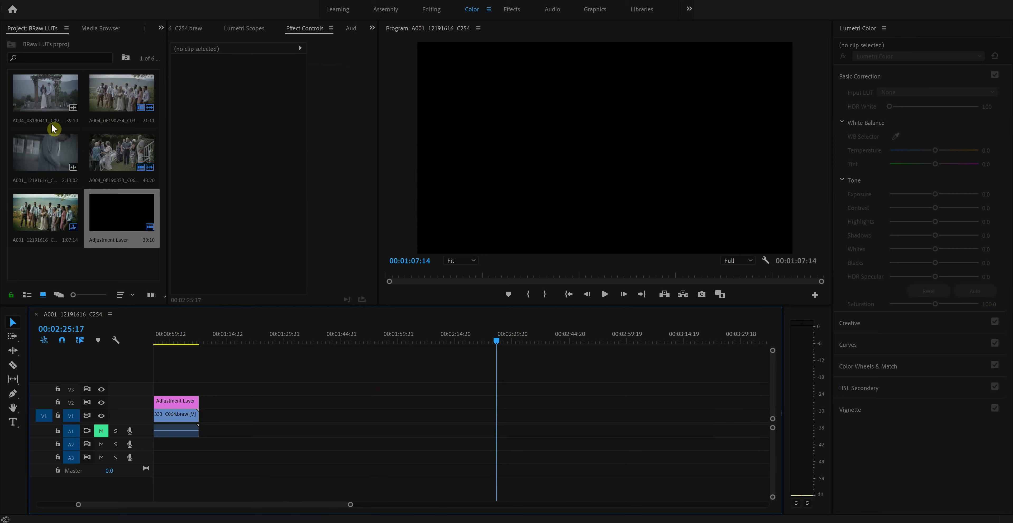
pyautogui.click(53, 156)
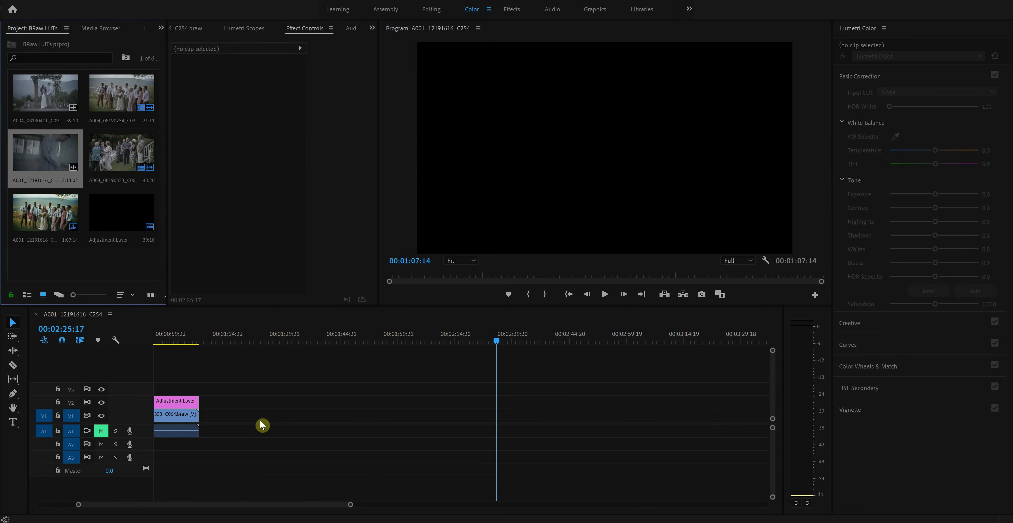
pyautogui.moveTo(116, 229); pyautogui.dragTo(235, 418)
pyautogui.moveTo(496, 343); pyautogui.dragTo(527, 342)
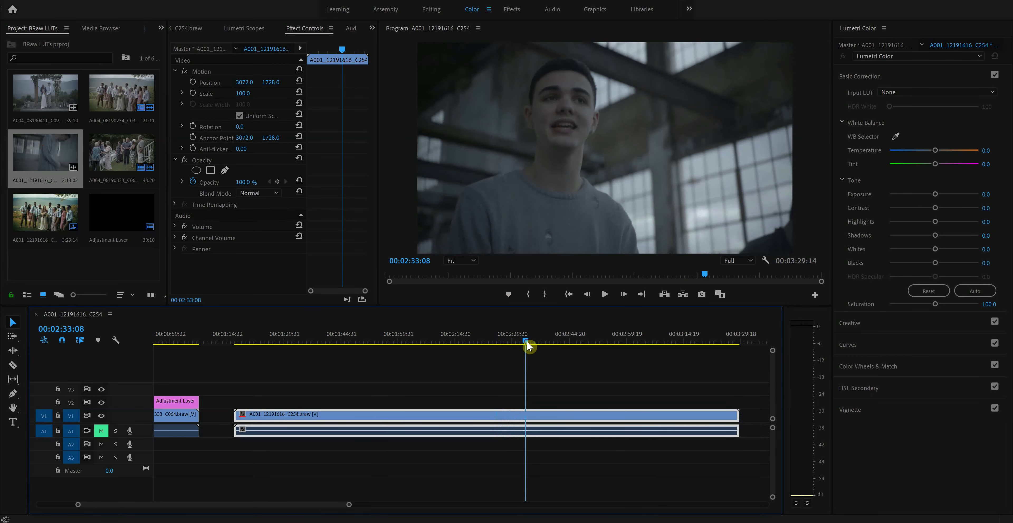
pyautogui.moveTo(136, 209); pyautogui.dragTo(452, 411)
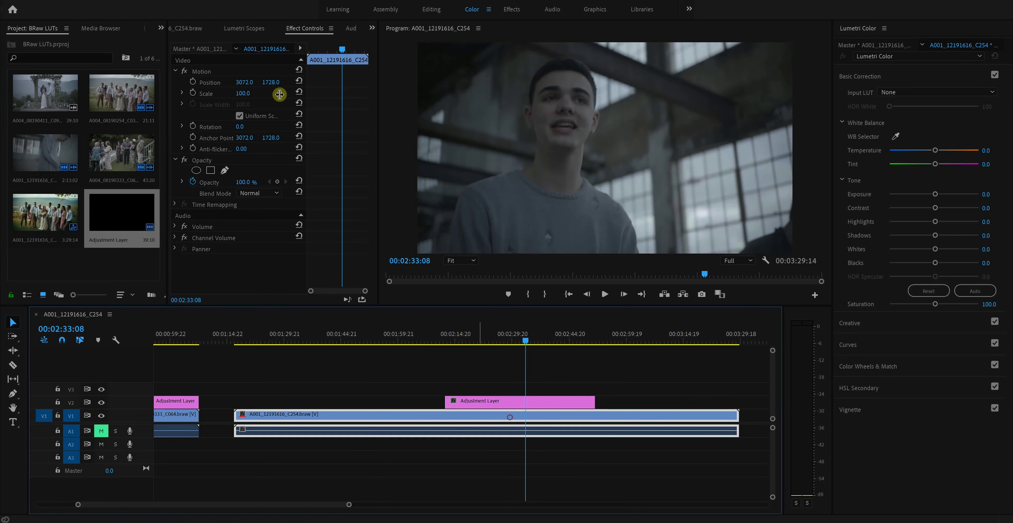
pyautogui.click(213, 50)
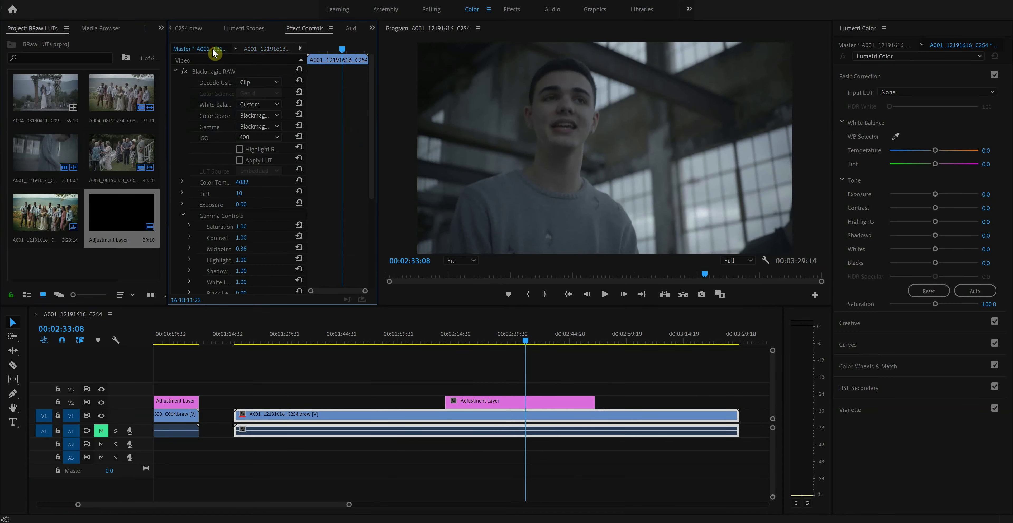
# - Load Talk All Night LUT.cube as the input LUT on the V2 adjustment layer above A001
pyautogui.click(270, 49)
pyautogui.click(566, 405)
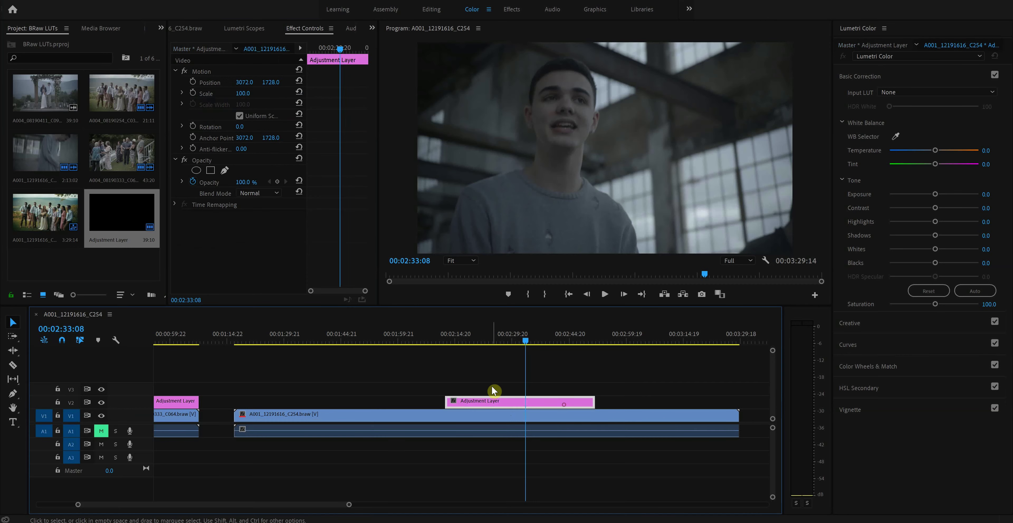
pyautogui.click(912, 93)
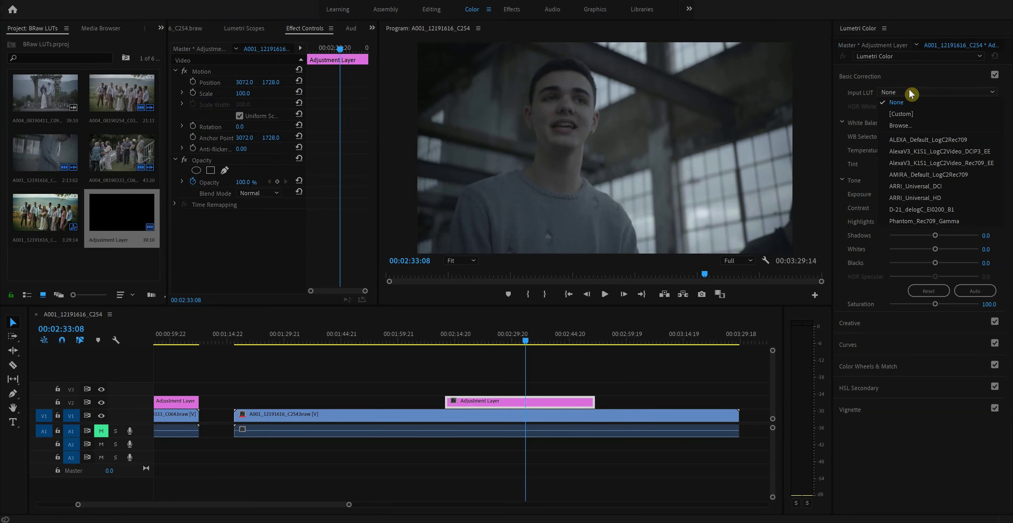
pyautogui.click(905, 126)
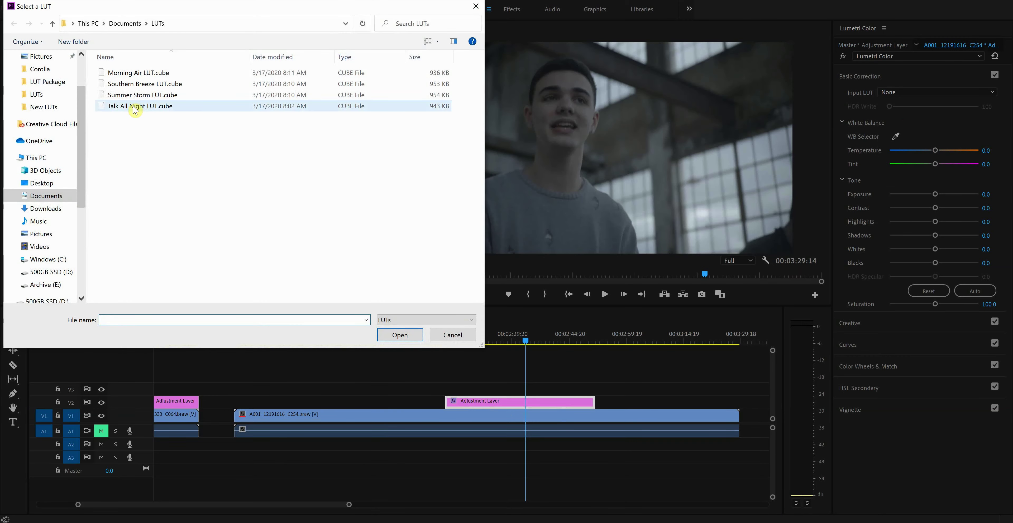
pyautogui.click(135, 106)
pyautogui.click(402, 336)
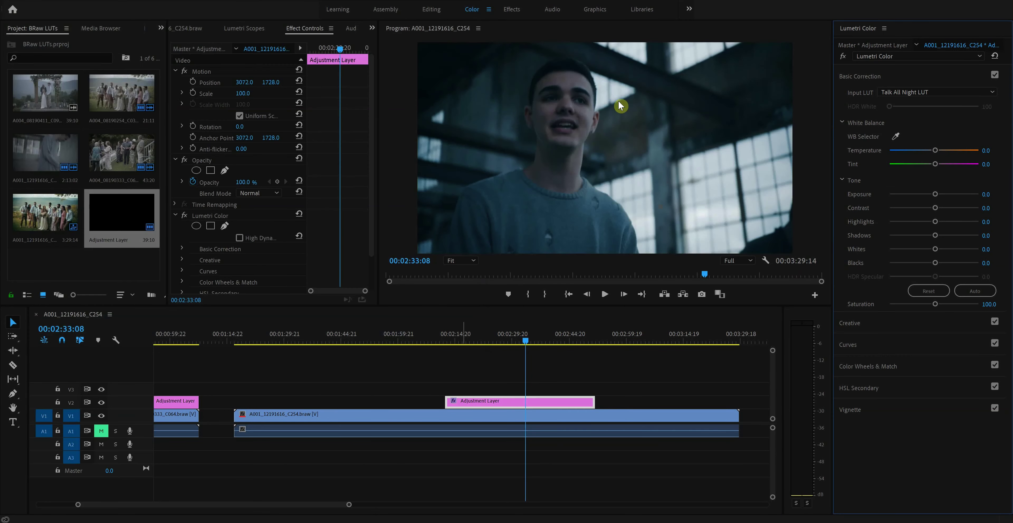
pyautogui.click(525, 342)
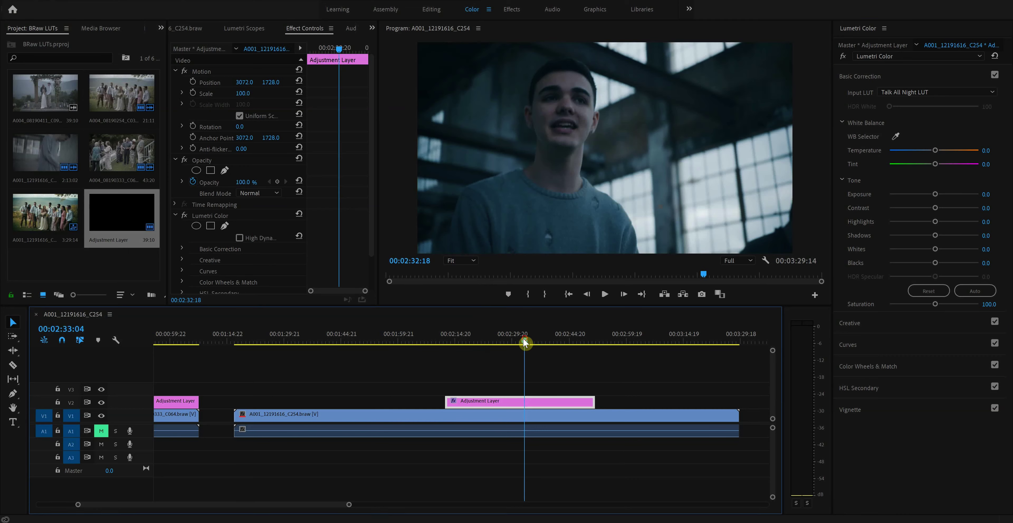
# - Scrub the interview and lower the LUT layer's opacity to preview a weaker grade
pyautogui.moveTo(524, 339)
pyautogui.mouseDown()
pyautogui.moveTo(545, 340)
pyautogui.moveTo(536, 342)
pyautogui.mouseUp()
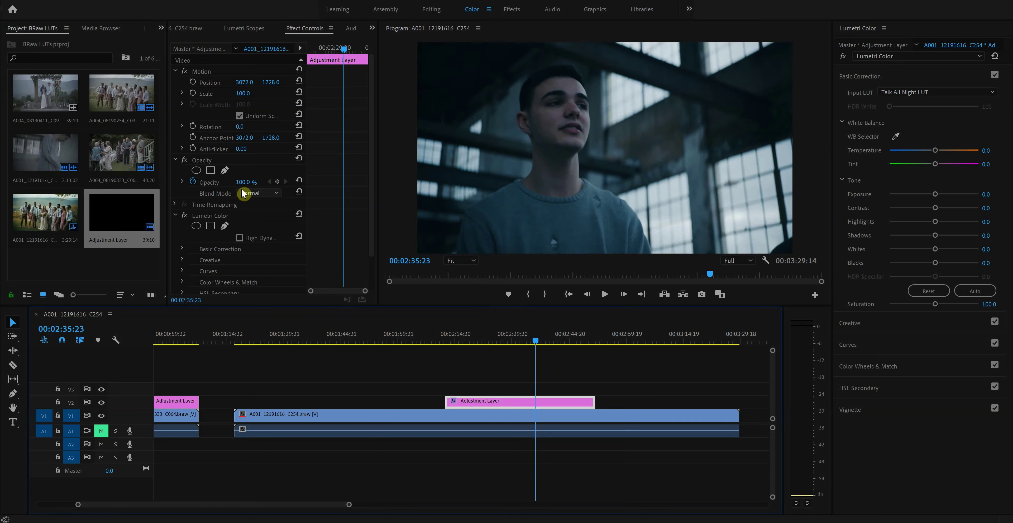
pyautogui.click(245, 182)
pyautogui.moveTo(246, 181)
pyautogui.mouseDown()
pyautogui.moveTo(216, 181)
pyautogui.moveTo(268, 181)
pyautogui.moveTo(232, 181)
pyautogui.mouseUp()
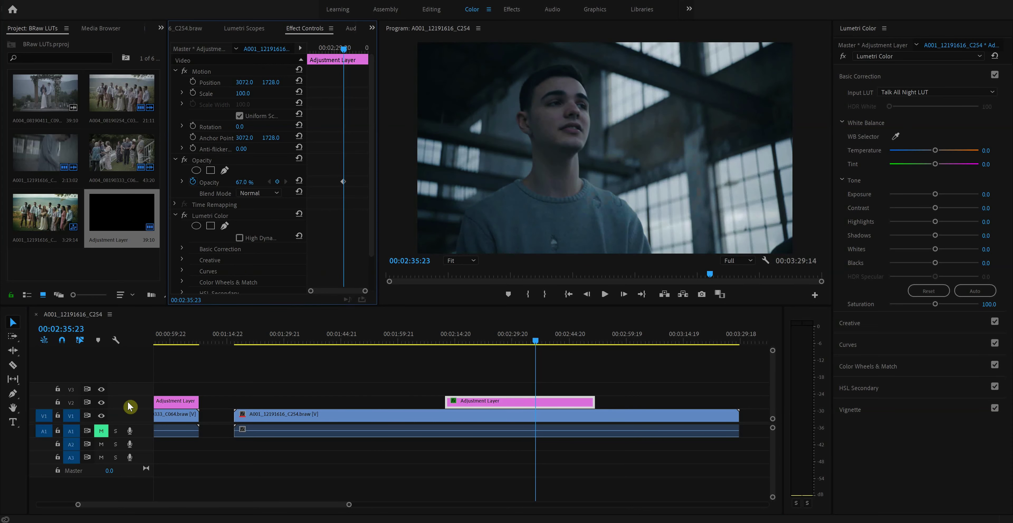
# - Compare the shot with V2 on and off, then delete the opacity keyframes, restoring 100%
pyautogui.click(101, 402)
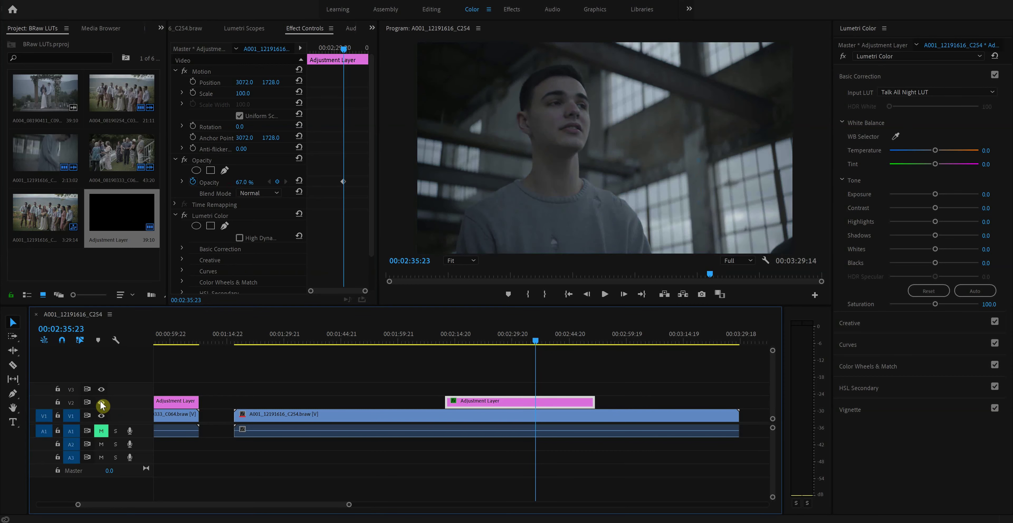
pyautogui.click(101, 403)
pyautogui.click(102, 402)
pyautogui.click(104, 401)
pyautogui.click(106, 402)
pyautogui.click(101, 401)
pyautogui.click(101, 402)
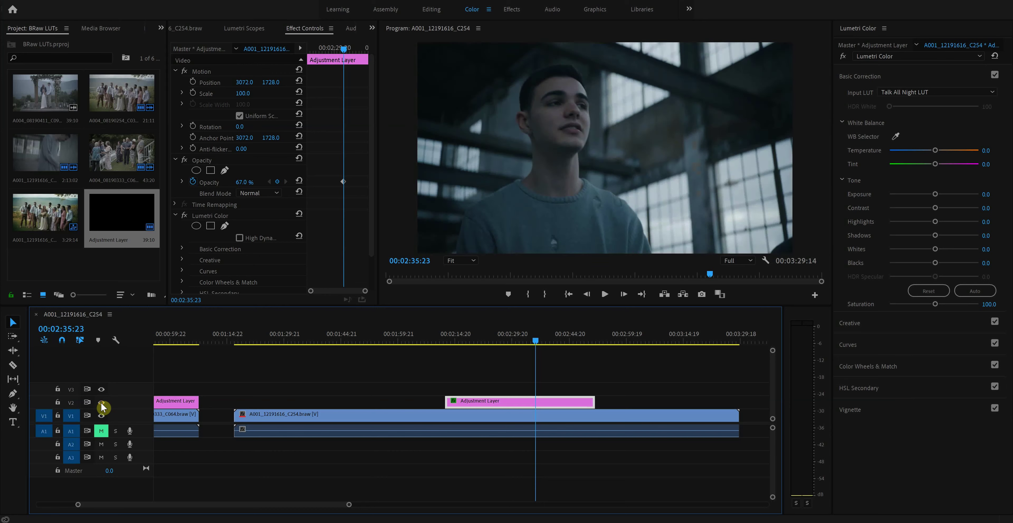
pyautogui.click(100, 402)
pyautogui.click(102, 402)
pyautogui.click(193, 181)
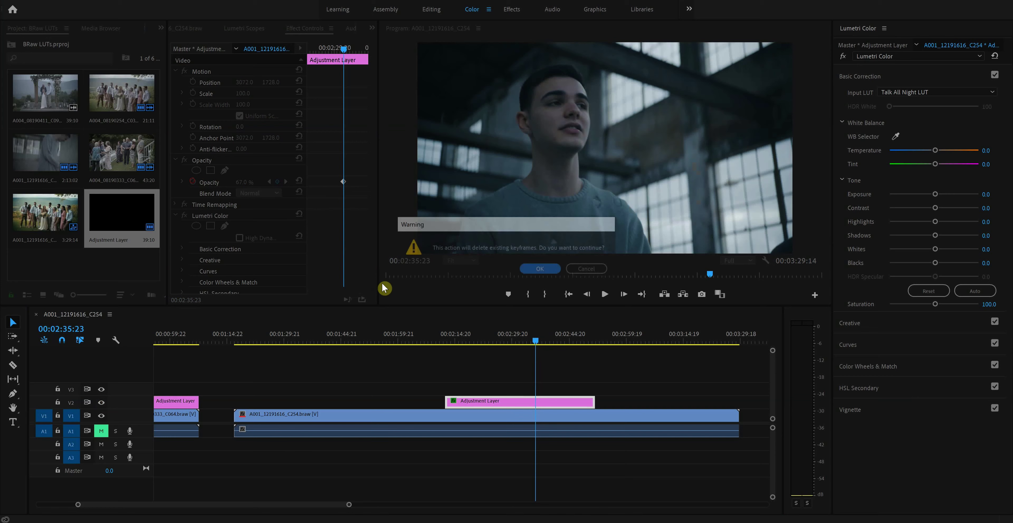
pyautogui.click(548, 269)
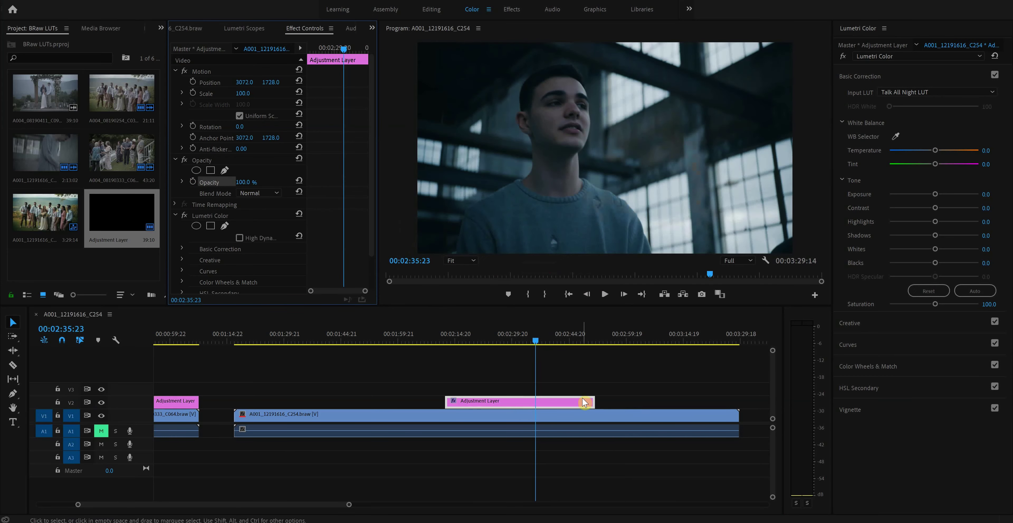
# - Set the A001 clip's Blackmagic RAW colour temperature to 4840
pyautogui.click(559, 418)
pyautogui.click(200, 48)
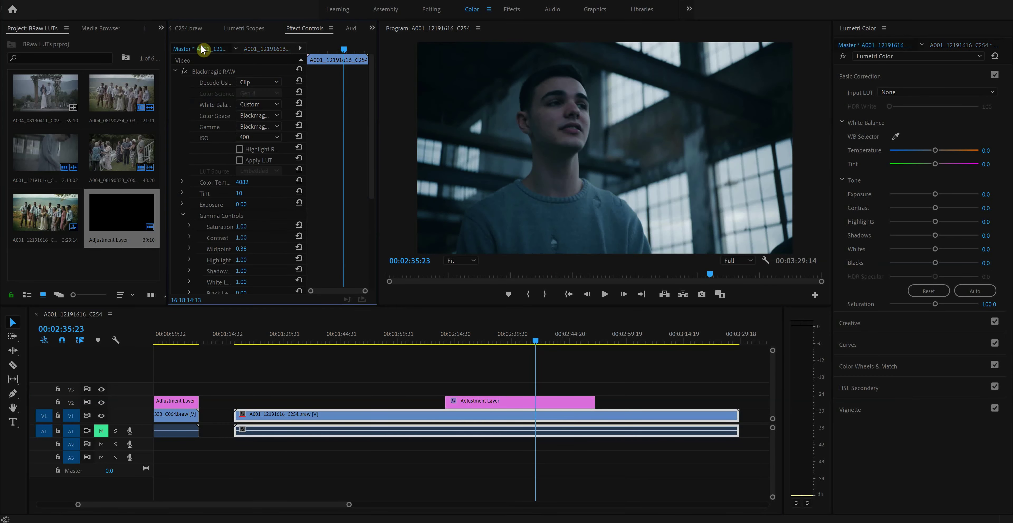
pyautogui.moveTo(242, 183); pyautogui.dragTo(251, 181)
pyautogui.click(251, 182)
pyautogui.scroll(-2, 281, 238)
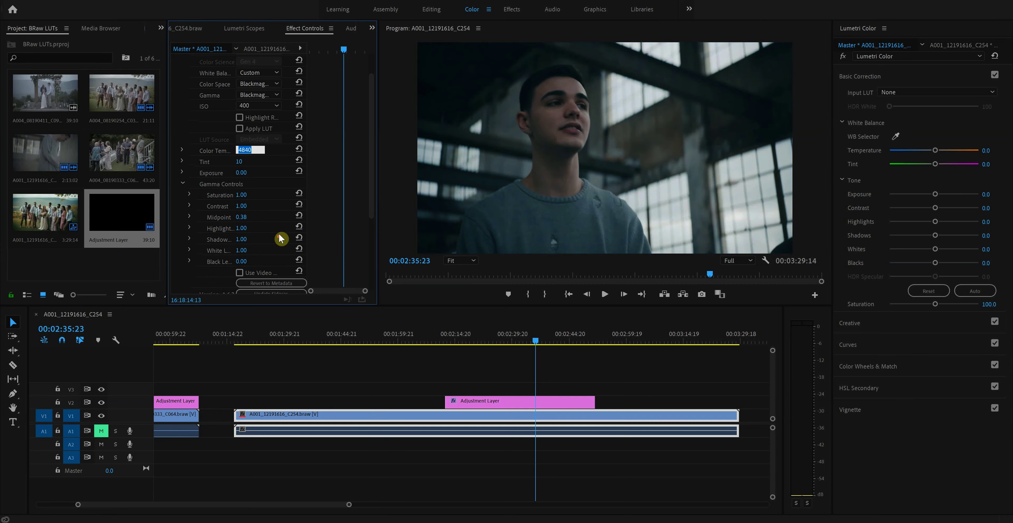
pyautogui.scroll(-1, 281, 238)
pyautogui.scroll(3, 272, 236)
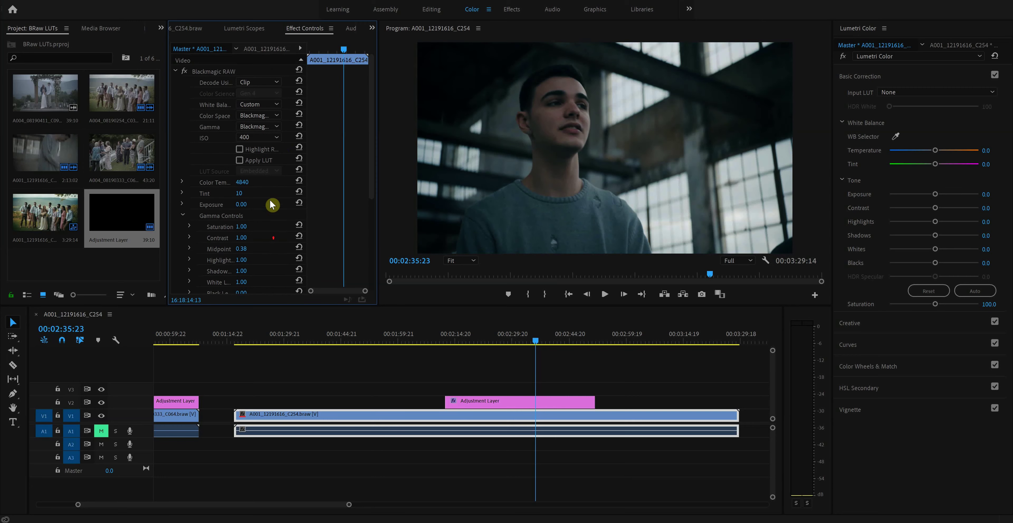
# - Raise the clip's raw ISO, trying 500 and 640 to brighten the shot
pyautogui.click(268, 138)
pyautogui.click(254, 233)
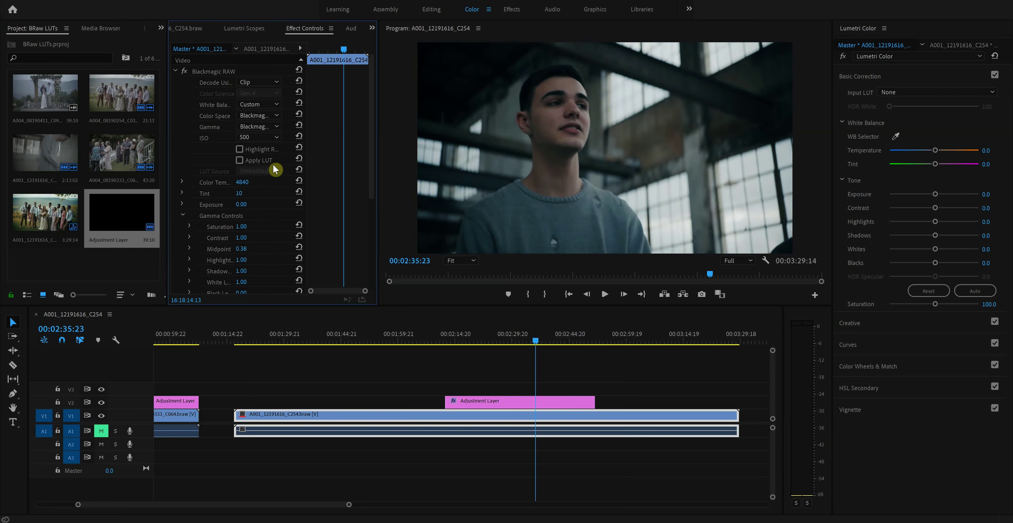
pyautogui.click(276, 137)
pyautogui.click(253, 241)
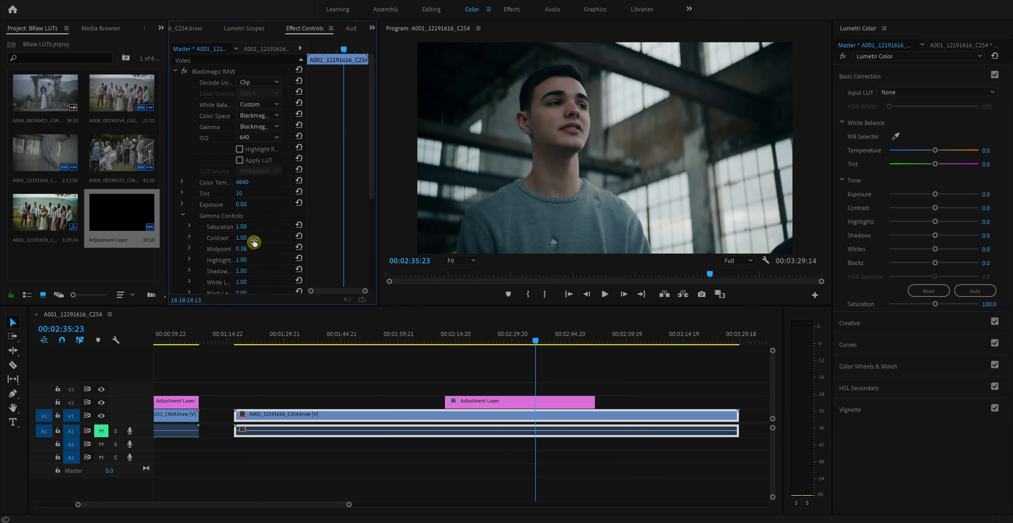
pyautogui.click(278, 138)
pyautogui.click(260, 233)
pyautogui.moveTo(530, 341)
pyautogui.mouseDown()
pyautogui.moveTo(522, 344)
pyautogui.moveTo(533, 344)
pyautogui.mouseUp()
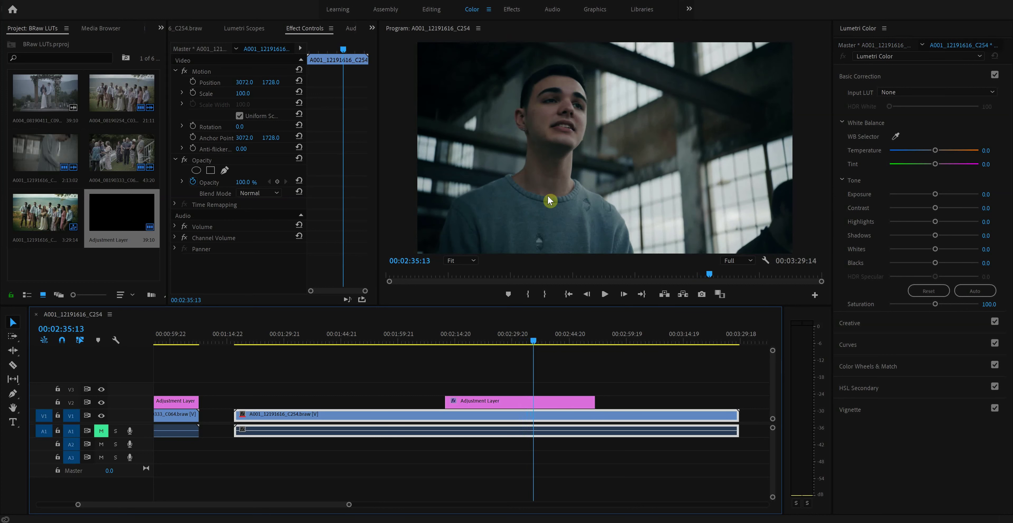
pyautogui.click(410, 301)
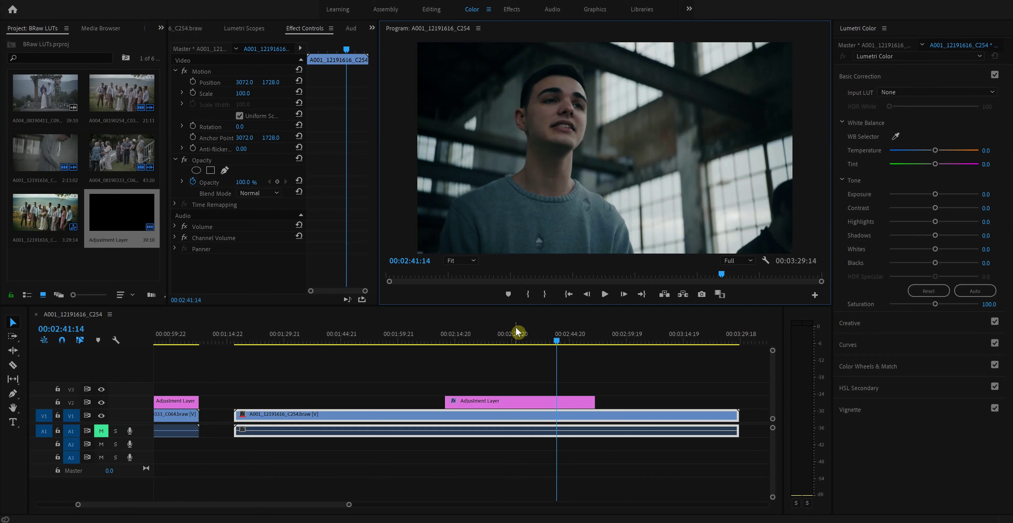
pyautogui.click(102, 402)
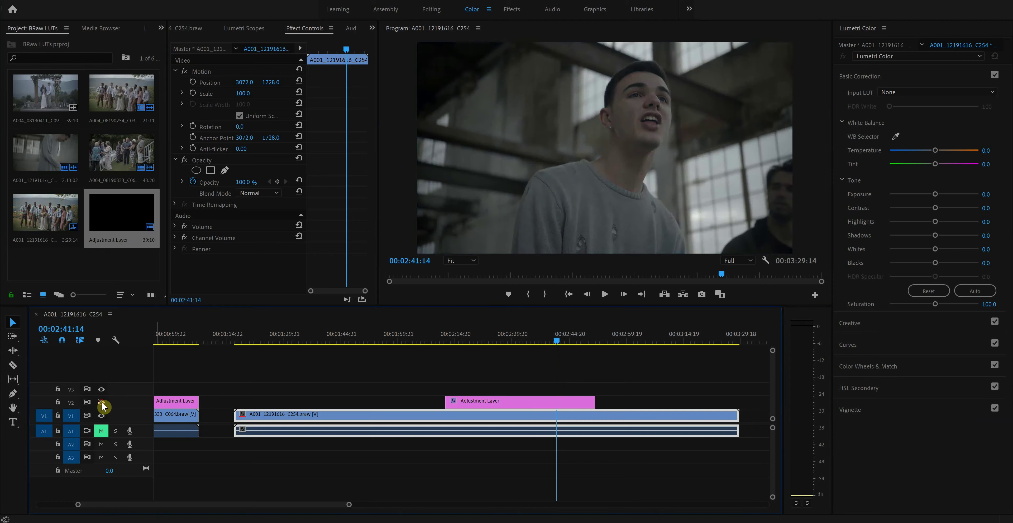
pyautogui.click(101, 402)
pyautogui.click(102, 402)
pyautogui.click(102, 401)
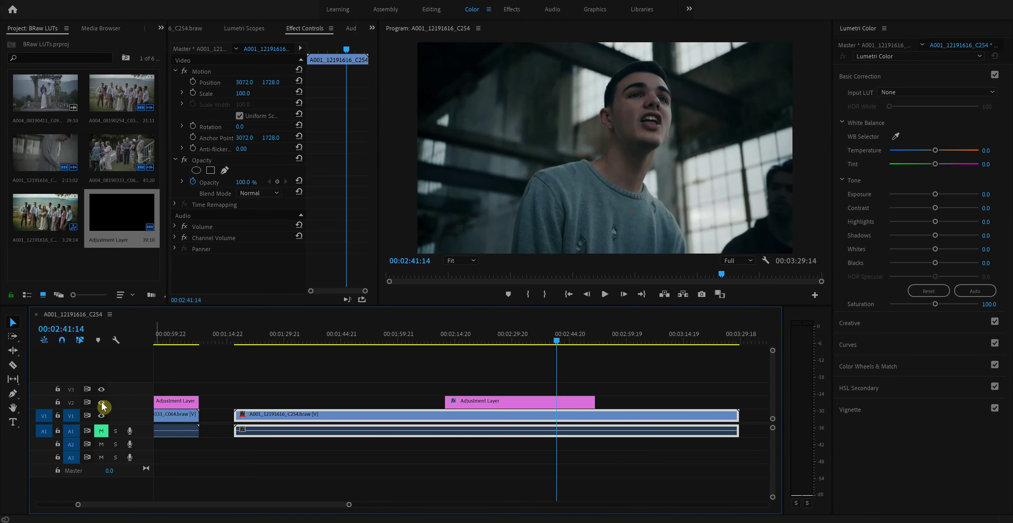
pyautogui.click(101, 401)
pyautogui.click(102, 402)
pyautogui.click(102, 402)
pyautogui.click(102, 402)
pyautogui.click(102, 402)
pyautogui.click(102, 401)
pyautogui.click(101, 403)
pyautogui.click(101, 403)
pyautogui.click(491, 399)
pyautogui.moveTo(243, 182)
pyautogui.mouseDown()
pyautogui.moveTo(222, 181)
pyautogui.moveTo(242, 182)
pyautogui.mouseUp()
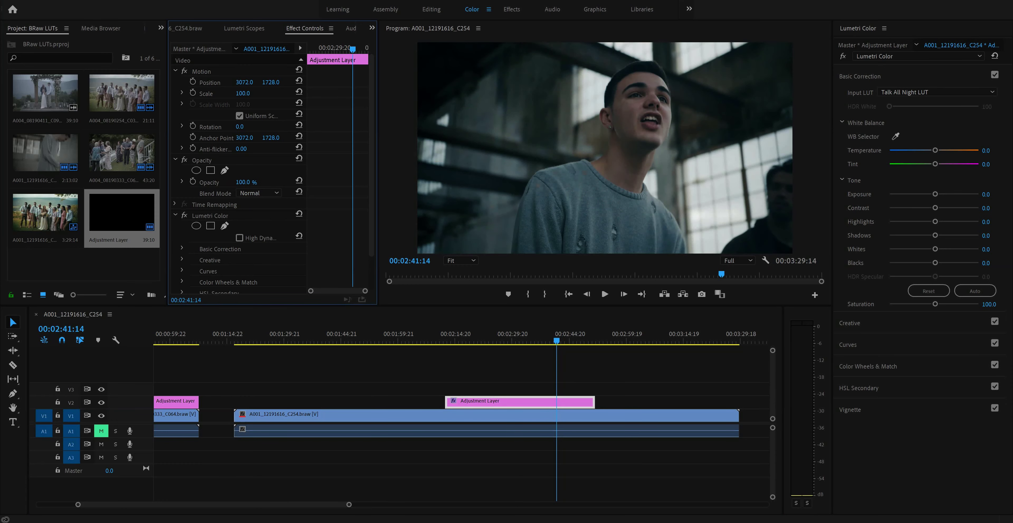
pyautogui.moveTo(349, 504); pyautogui.dragTo(502, 505)
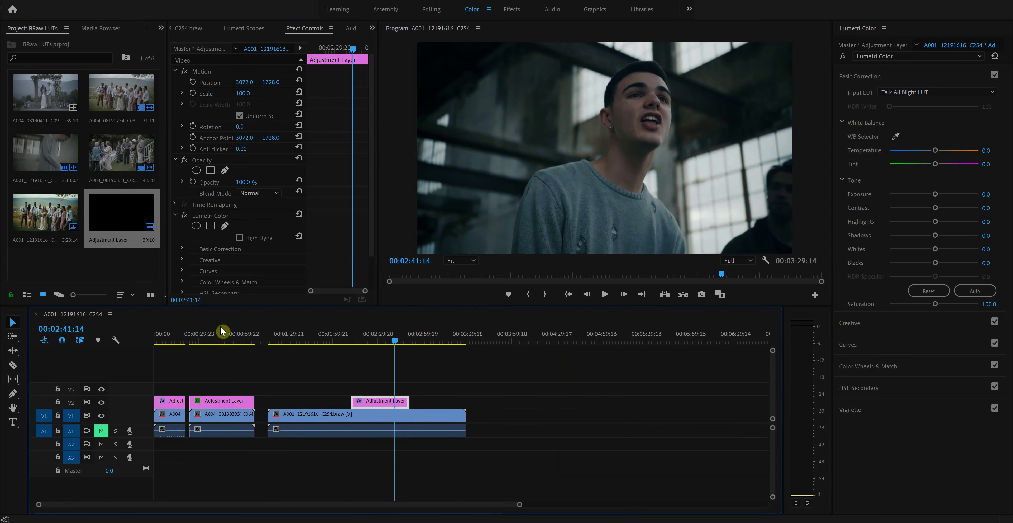
pyautogui.moveTo(219, 326); pyautogui.dragTo(172, 340)
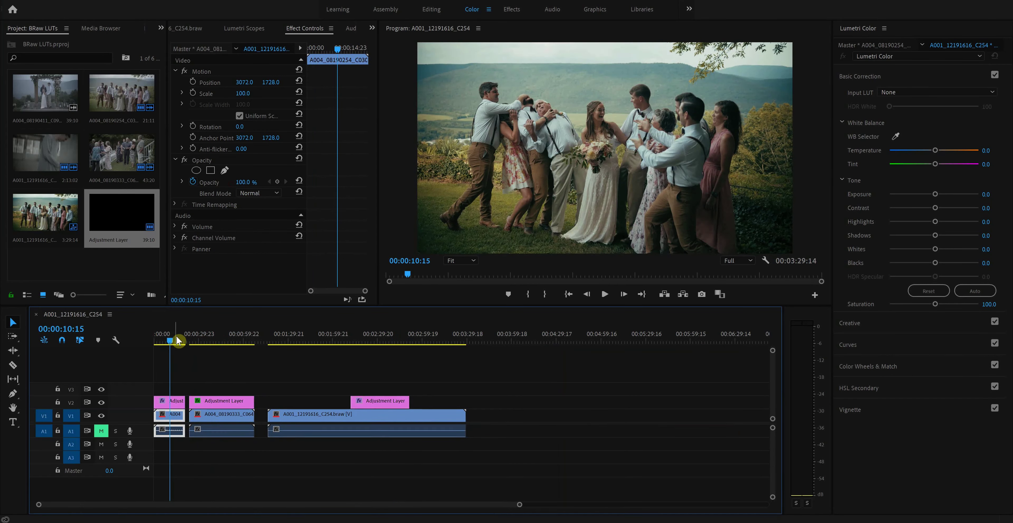
pyautogui.click(205, 334)
pyautogui.moveTo(207, 327); pyautogui.dragTo(221, 328)
pyautogui.moveTo(385, 330); pyautogui.dragTo(396, 337)
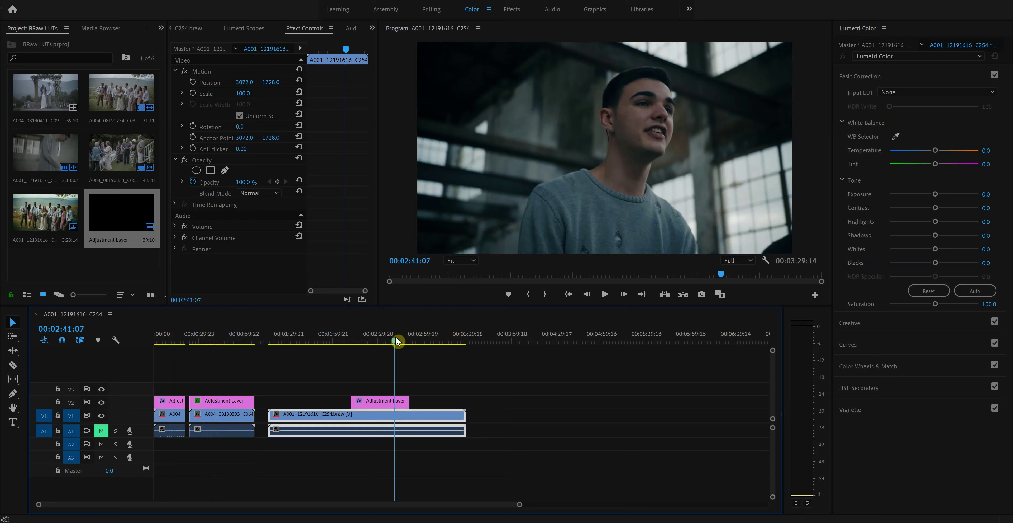
pyautogui.click(394, 335)
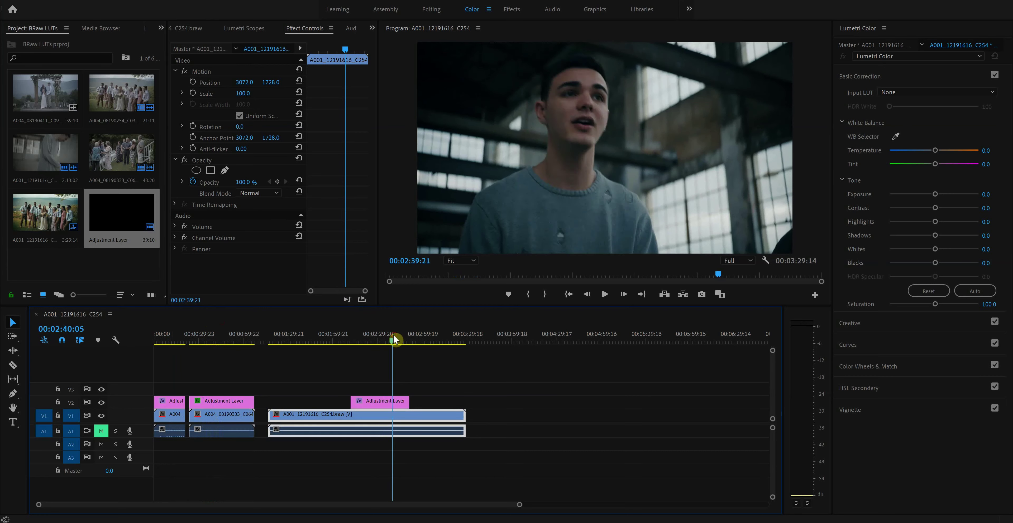
pyautogui.moveTo(394, 334); pyautogui.dragTo(387, 338)
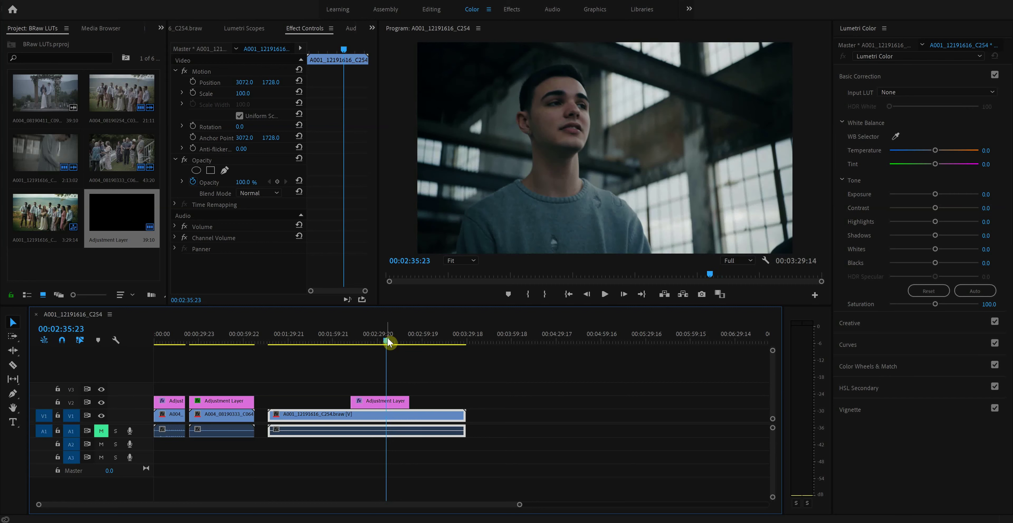